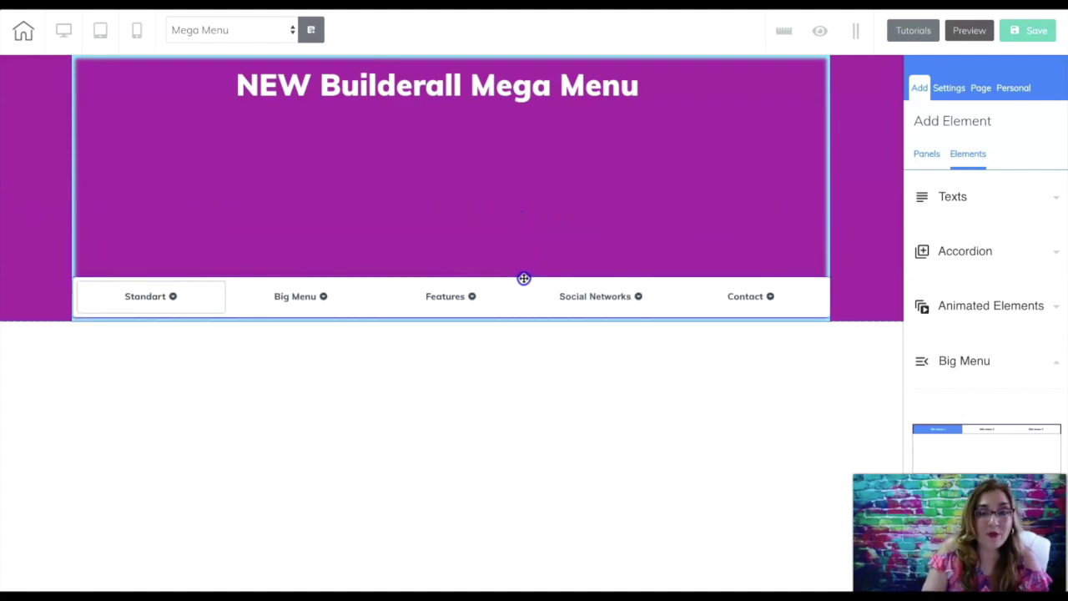
Step: Narrow and centre the mega menu bar, and give the menu group a purple (B908A7) background
drag(832, 320, 820, 317)
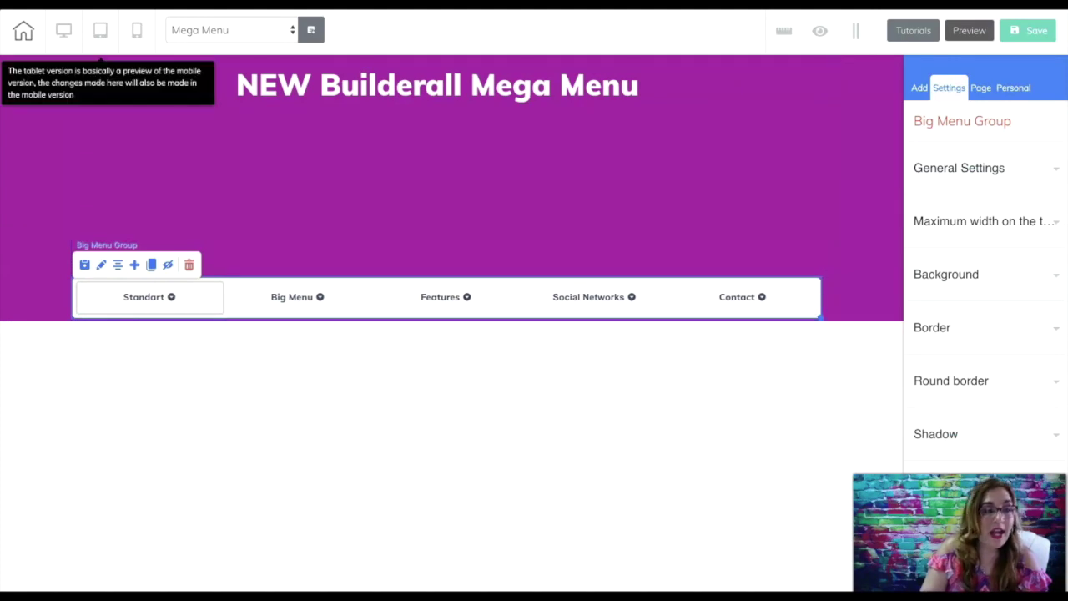
click(118, 265)
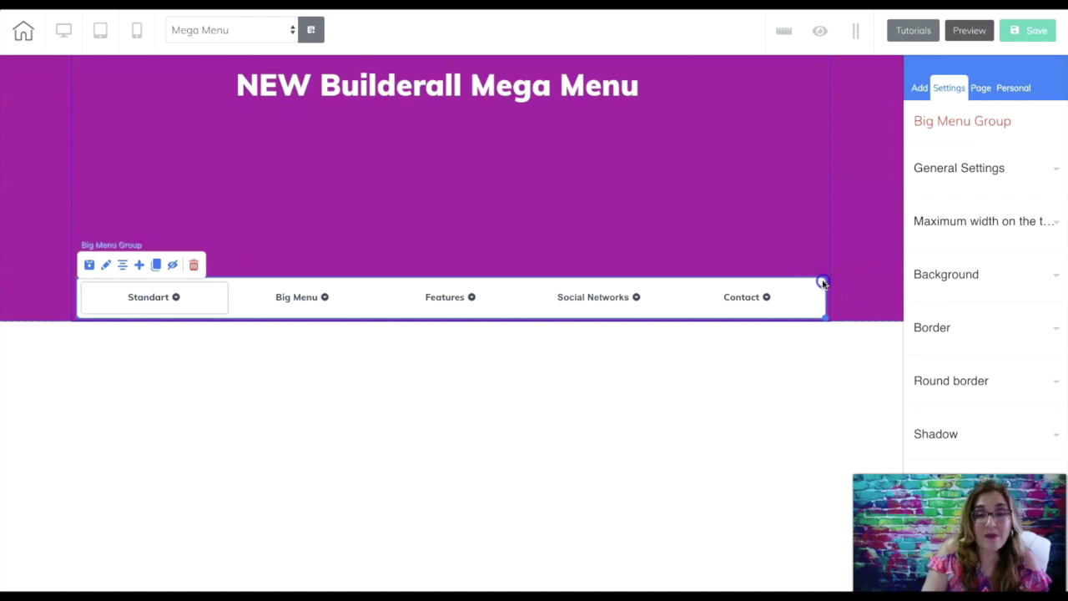
click(974, 280)
scroll(981, 267, down, 5)
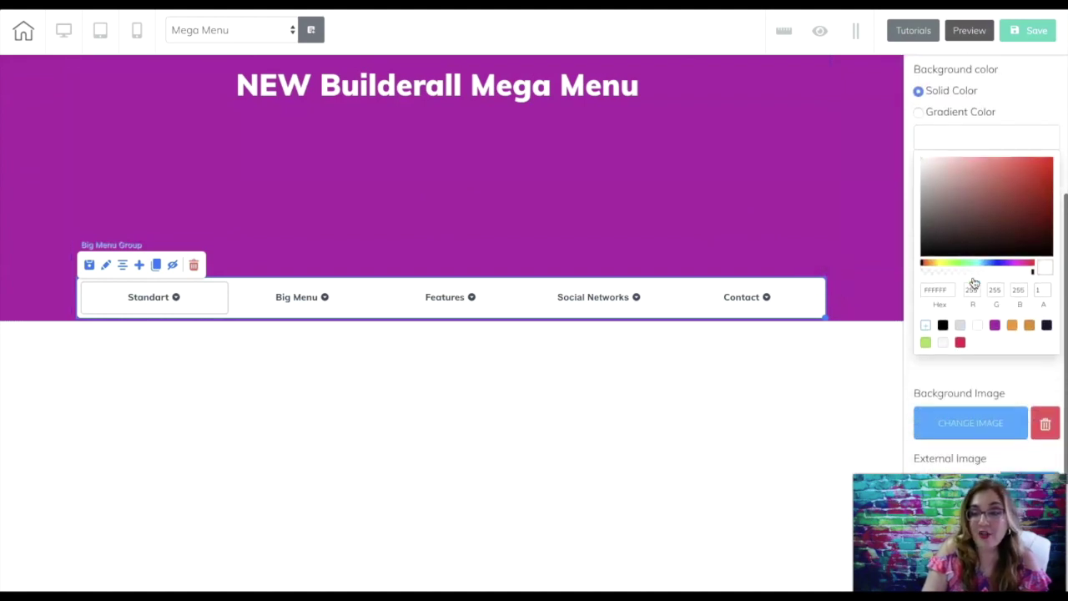
click(995, 242)
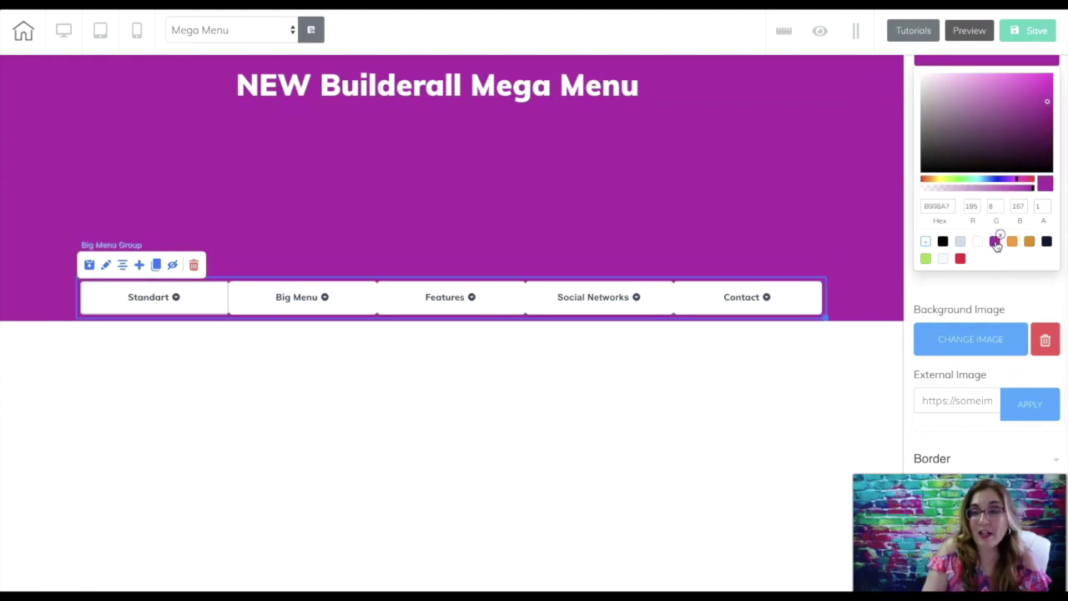
click(806, 297)
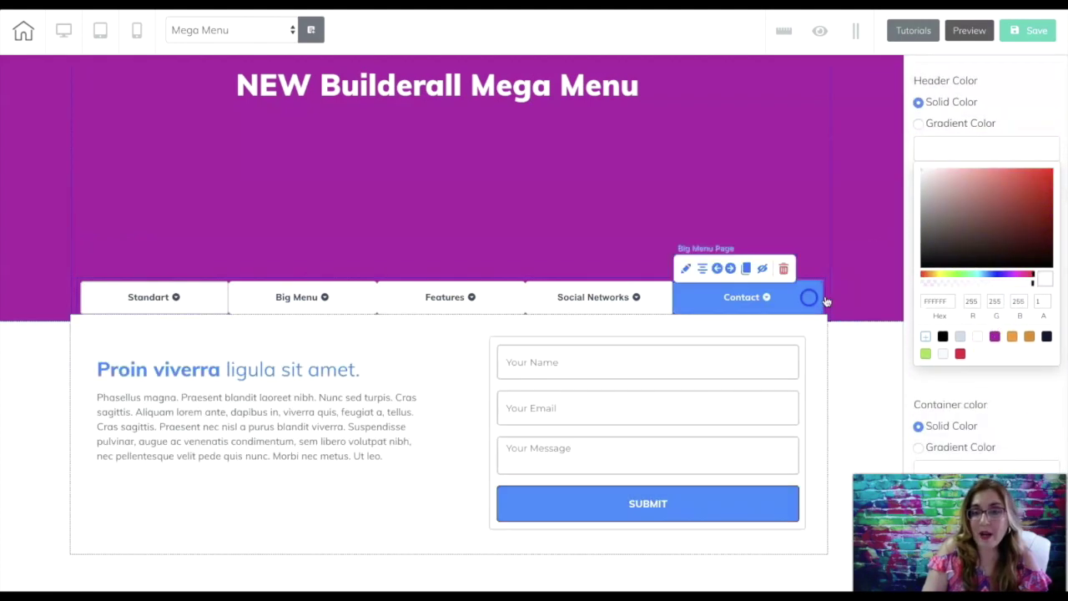
Step: Set the Contact, Social Networks and Features tab header colours to purple B908A7
click(995, 338)
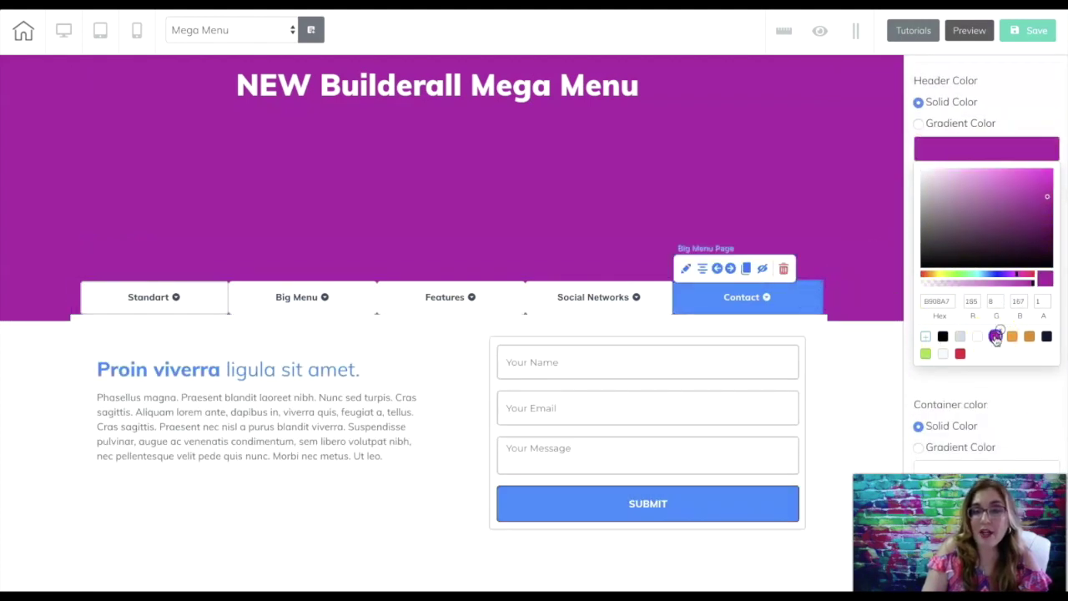
click(660, 292)
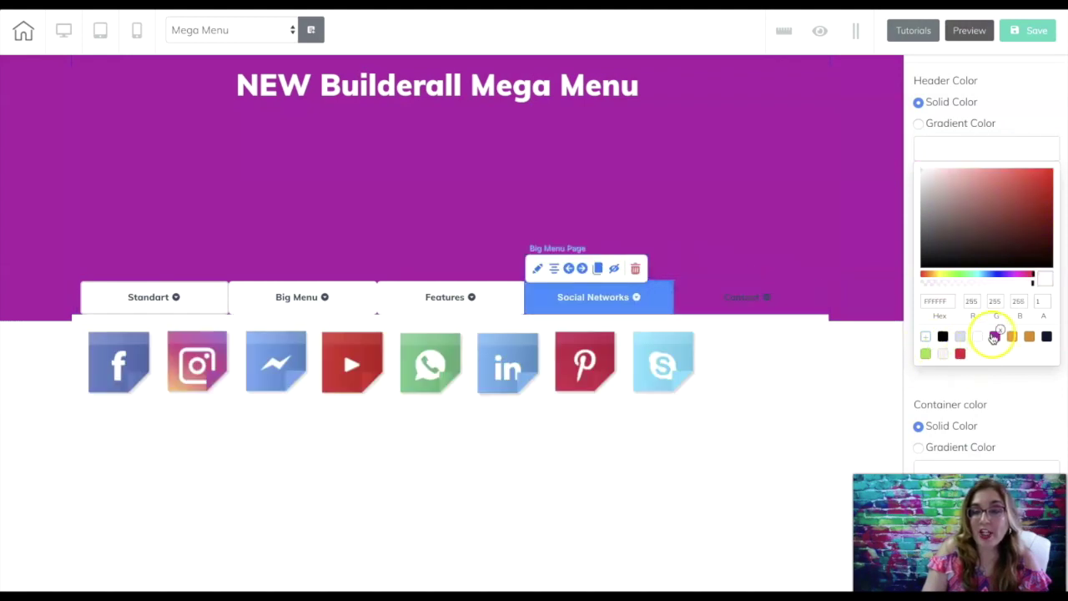
click(994, 338)
click(507, 295)
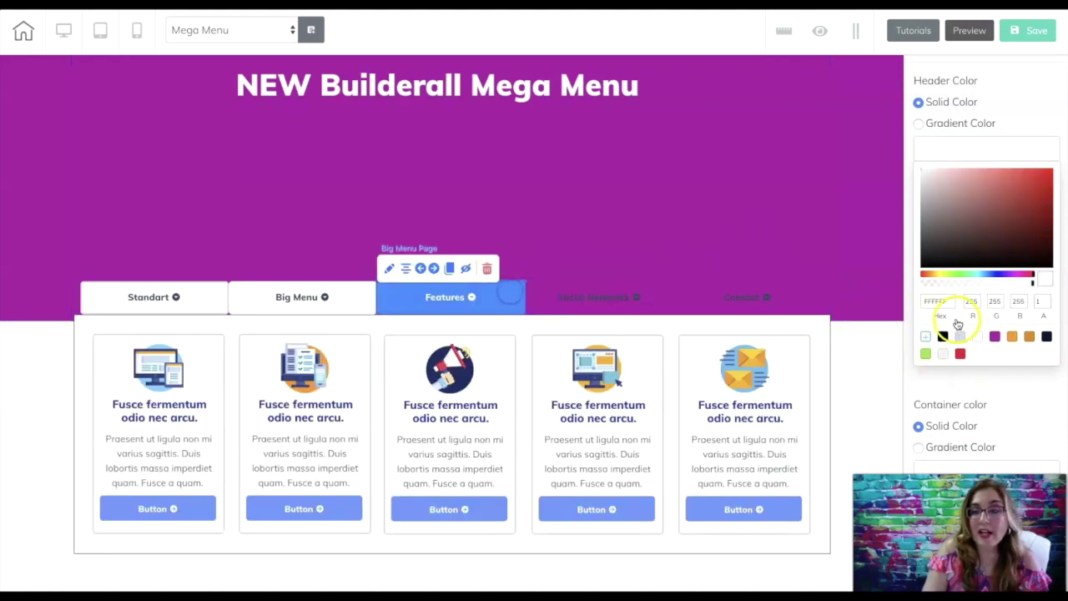
click(995, 337)
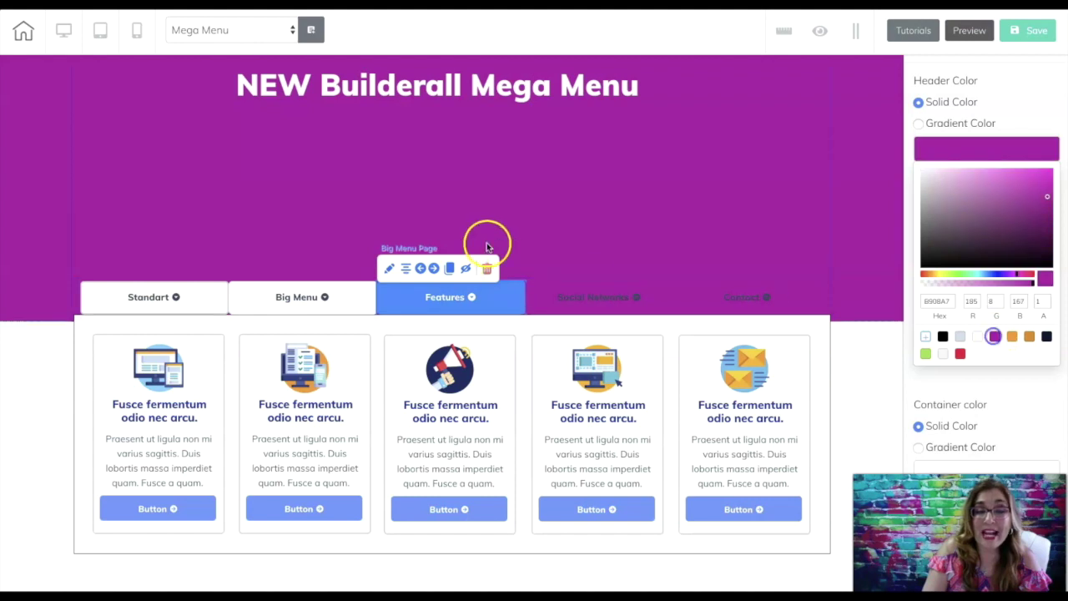
Step: Make the Big Menu and Standart tab headers purple too, then collapse the Standart dropdown
click(364, 294)
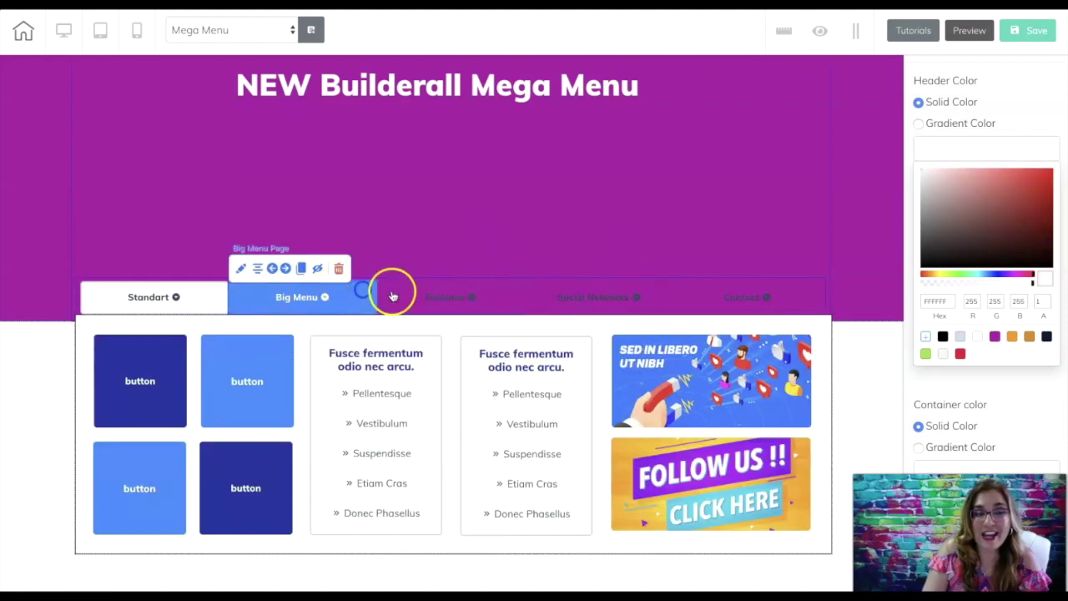
click(996, 338)
click(212, 296)
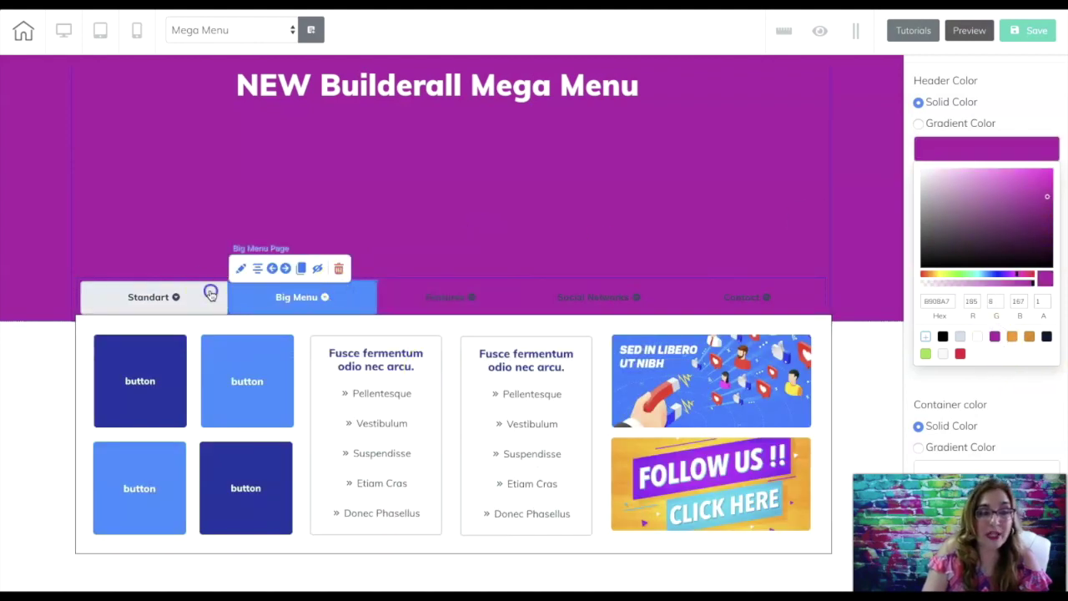
click(996, 338)
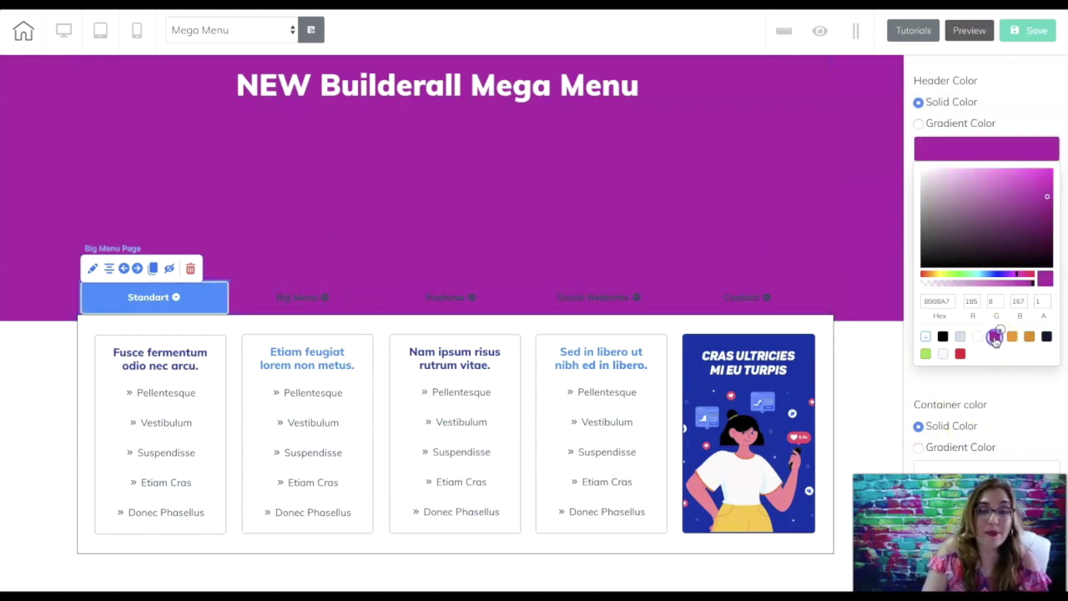
click(851, 237)
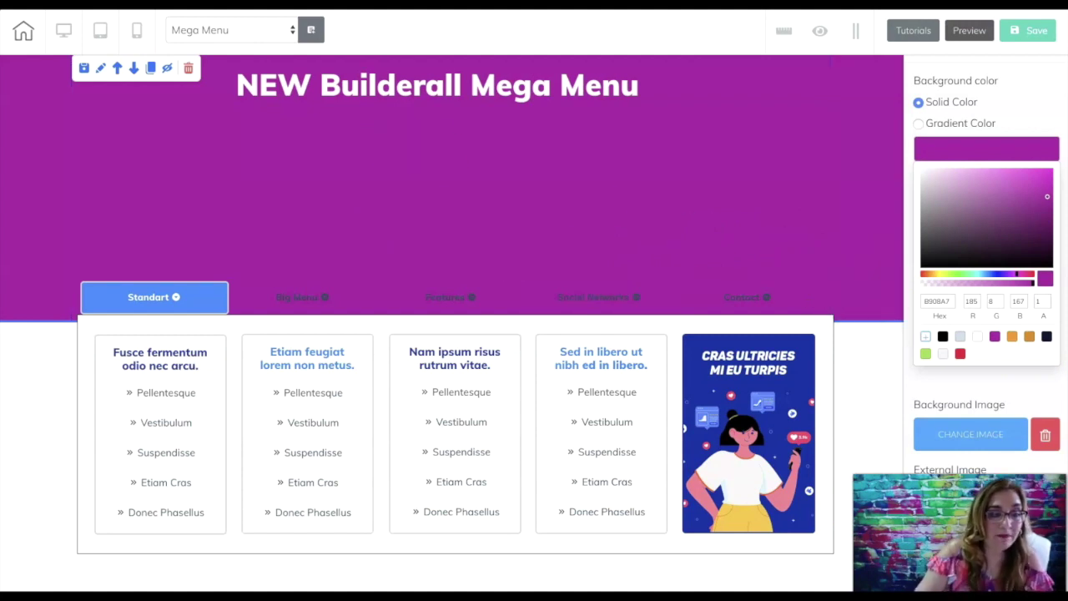
click(205, 299)
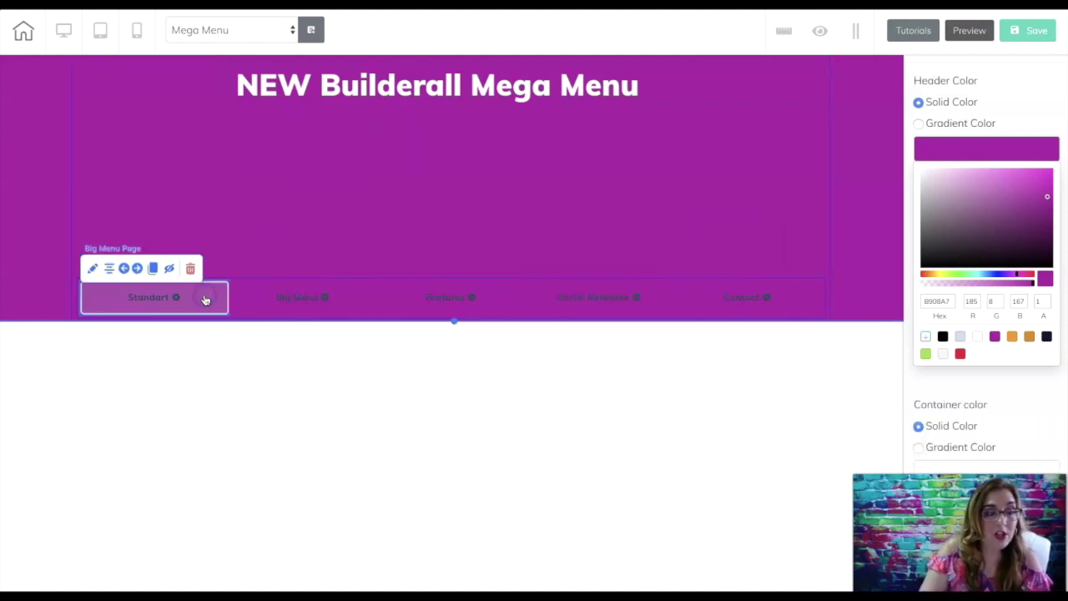
Step: Shorten the purple header, move the menu bar up into it, and expand Standart's headline settings
drag(454, 323, 455, 212)
drag(821, 281, 819, 168)
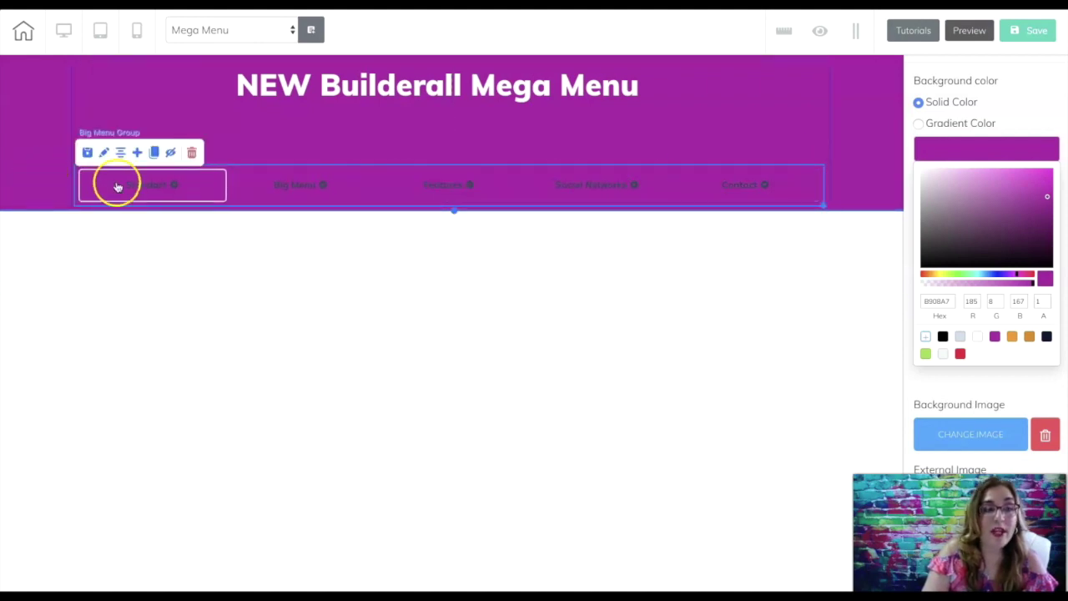
click(171, 186)
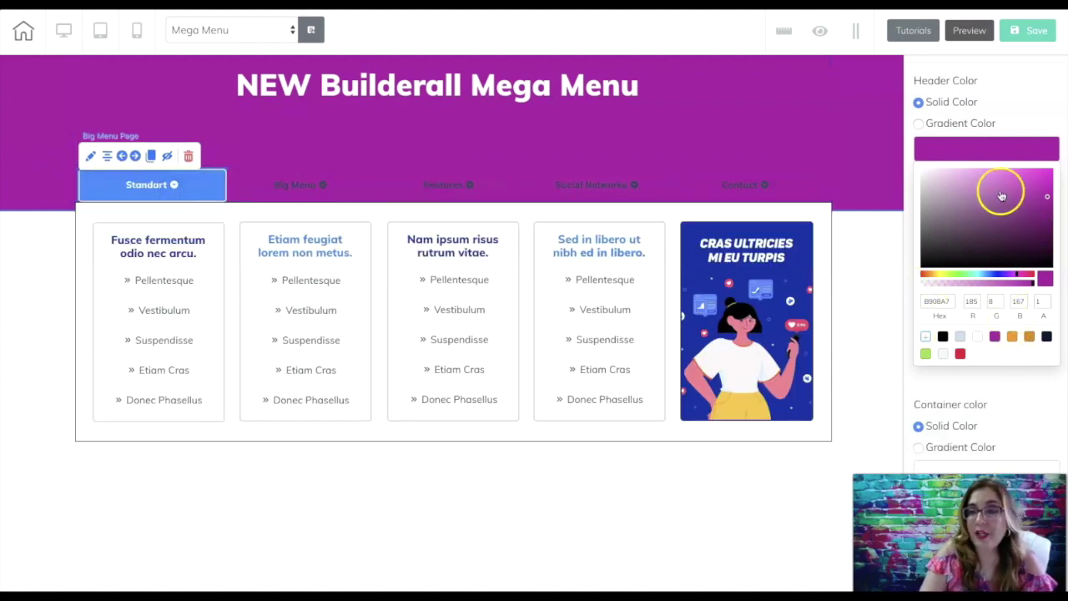
scroll(1019, 247, down, 3)
scroll(1019, 247, down, 1)
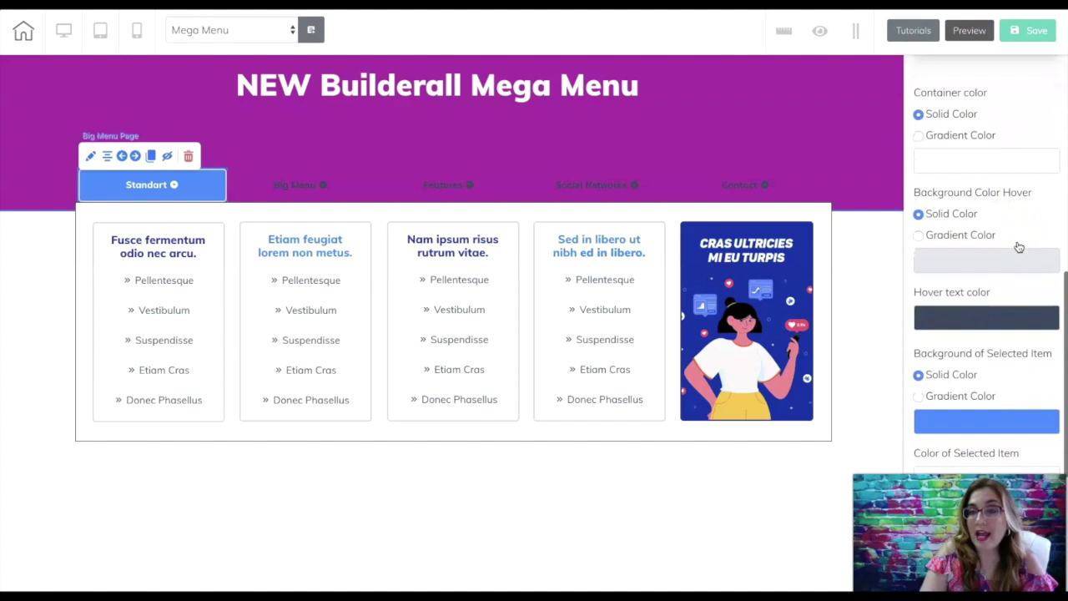
scroll(1019, 247, down, 4)
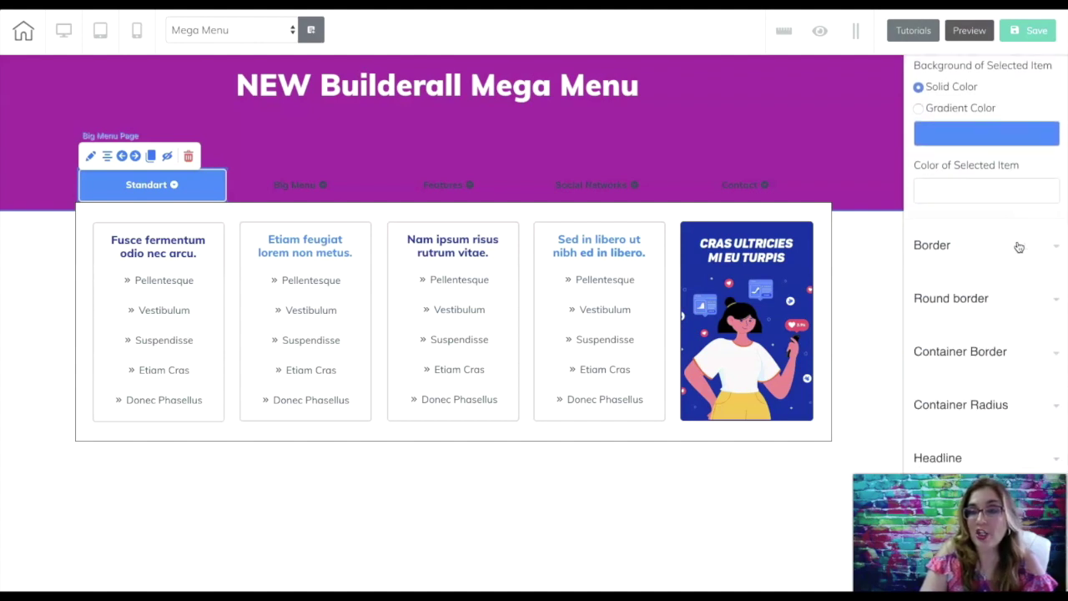
click(997, 455)
scroll(1001, 448, down, 3)
Step: Make the Standart tab's headline text white
click(965, 398)
scroll(968, 392, down, 3)
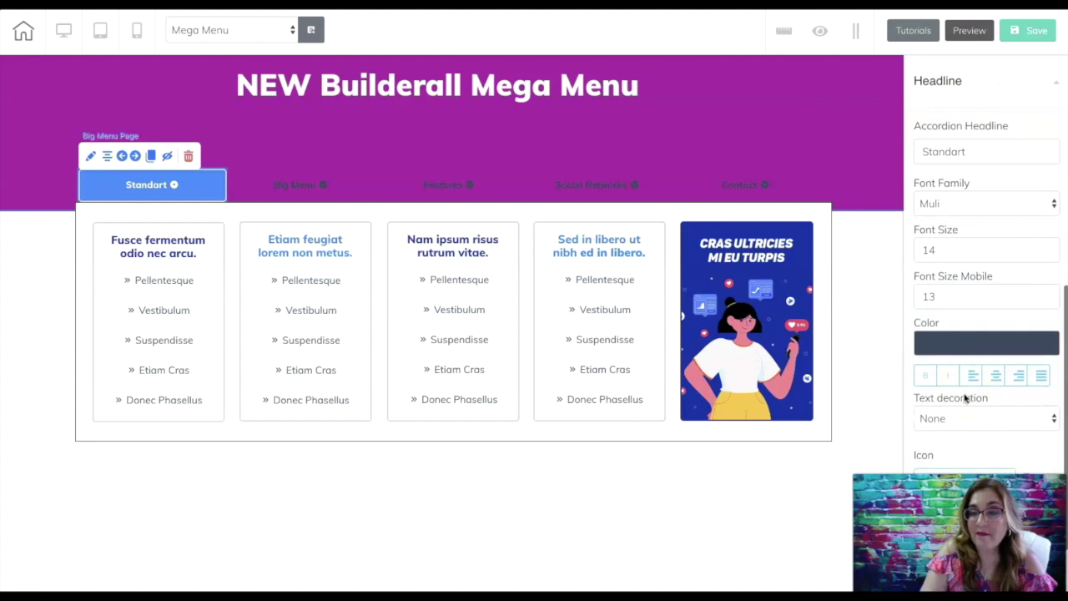
click(972, 334)
click(921, 353)
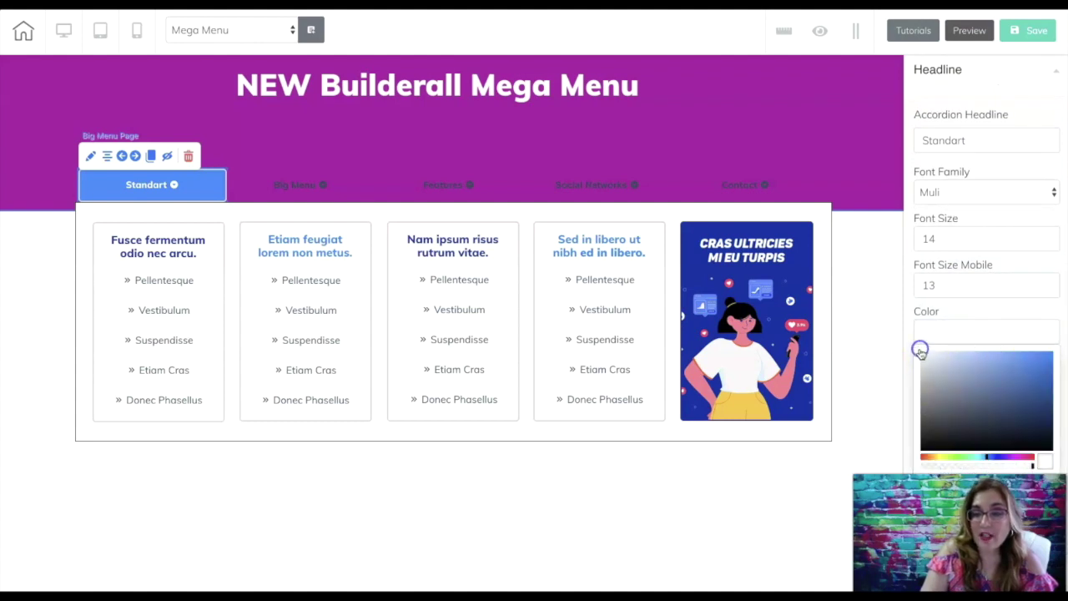
Step: Make the Features, Social Networks and Contact tab headline text white as well
click(294, 190)
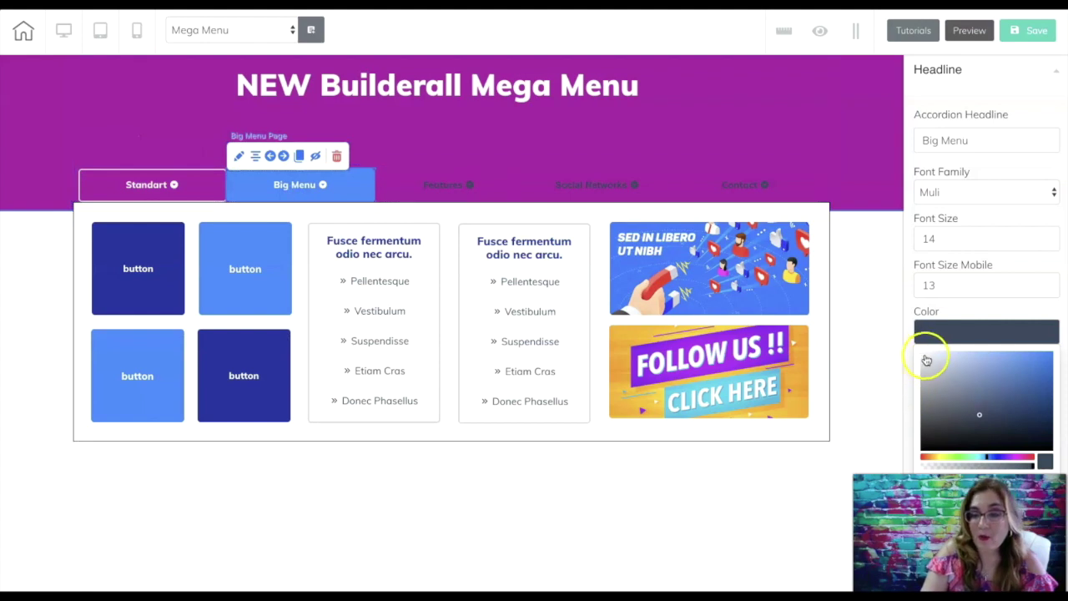
click(483, 188)
click(922, 351)
click(634, 187)
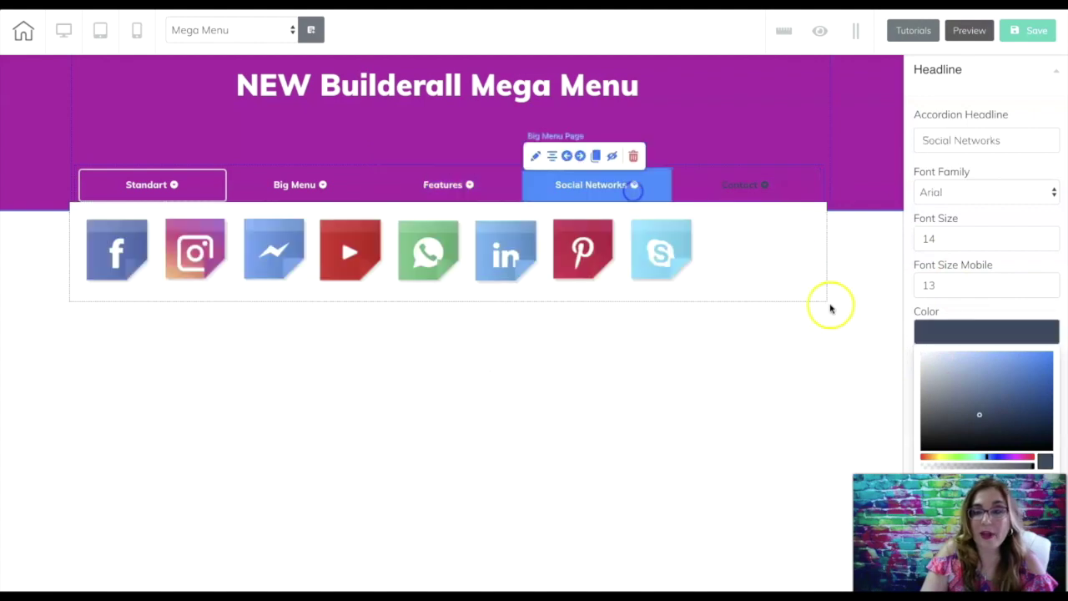
click(913, 347)
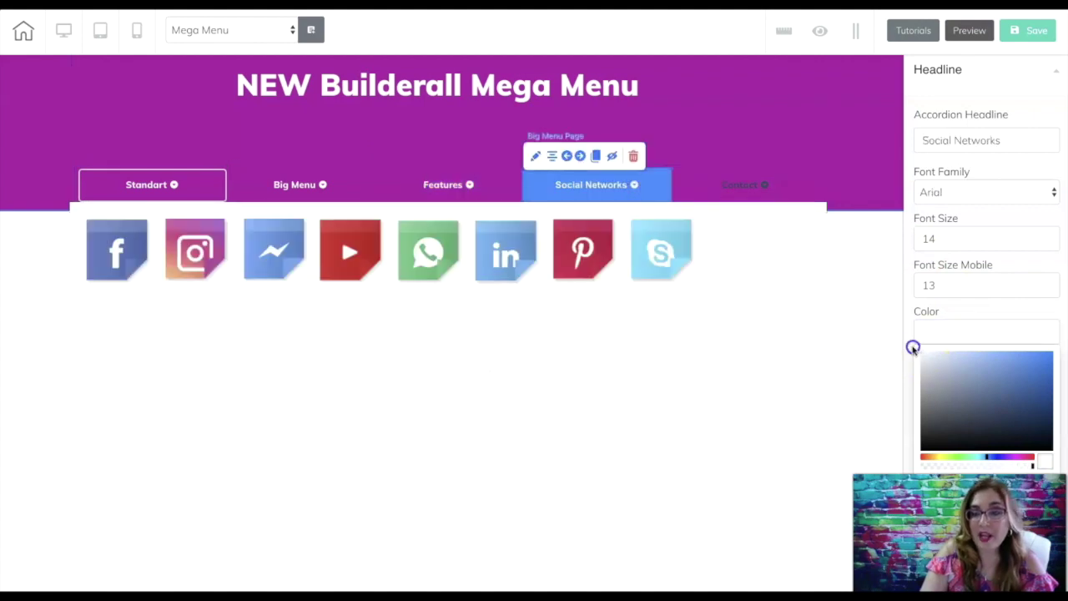
click(705, 190)
click(929, 358)
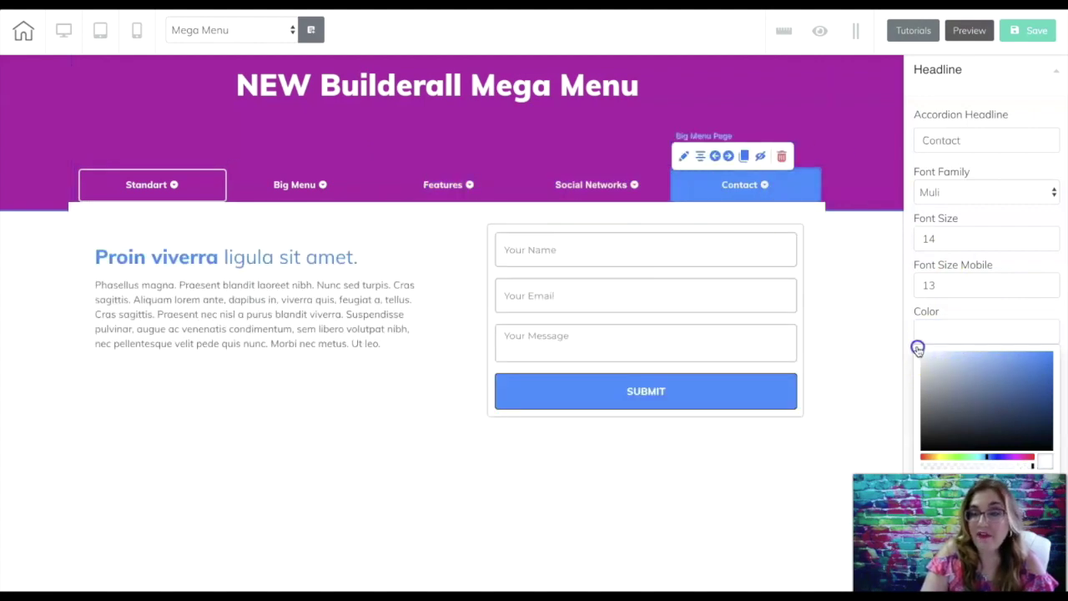
Step: Open the Features tab's card dropdown and select the first card's image
click(855, 166)
click(692, 183)
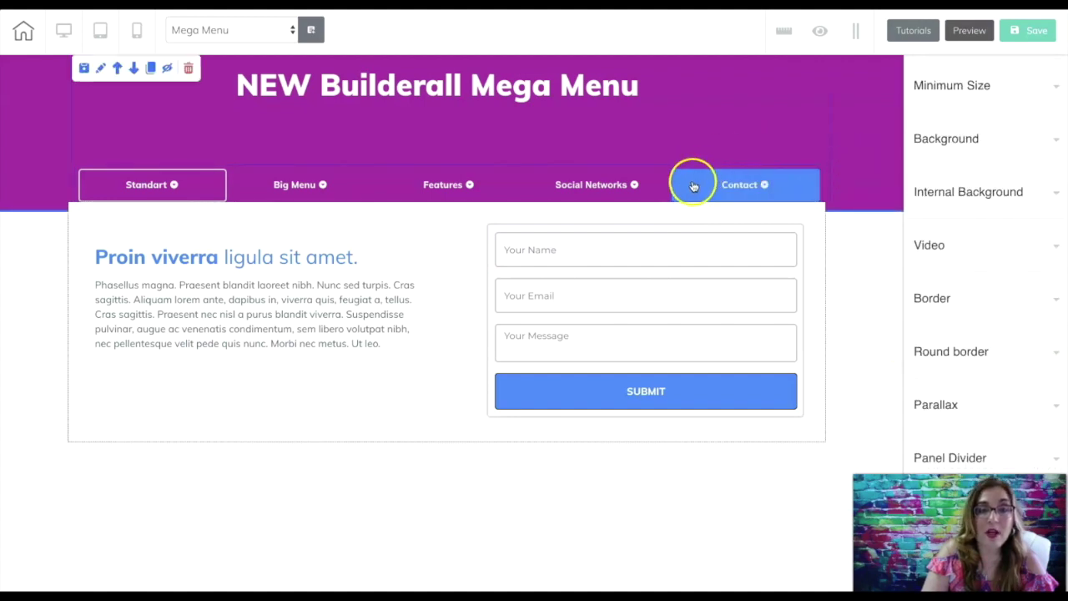
click(431, 186)
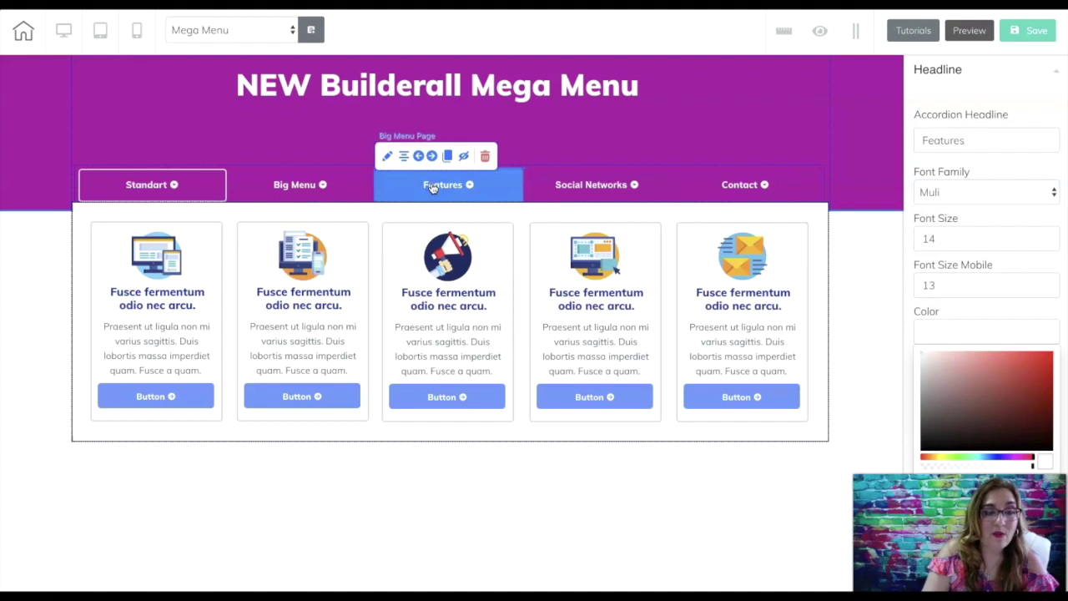
click(151, 267)
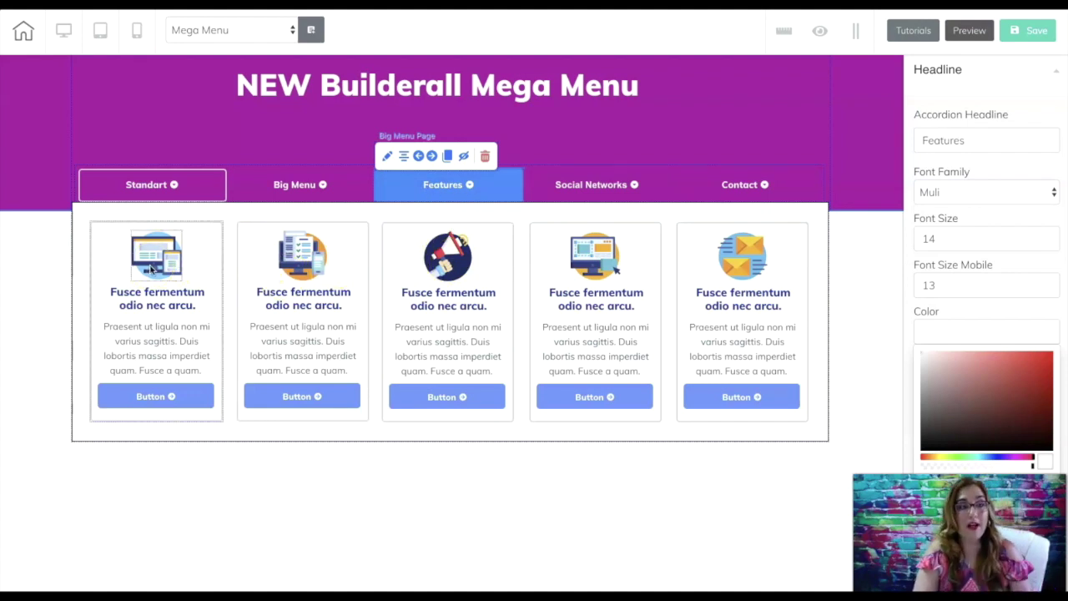
Step: Move the first card's headline above its image and delete the card's paragraph
mouse_move(150, 308)
mouse_down()
mouse_move(153, 249)
mouse_move(145, 300)
mouse_up()
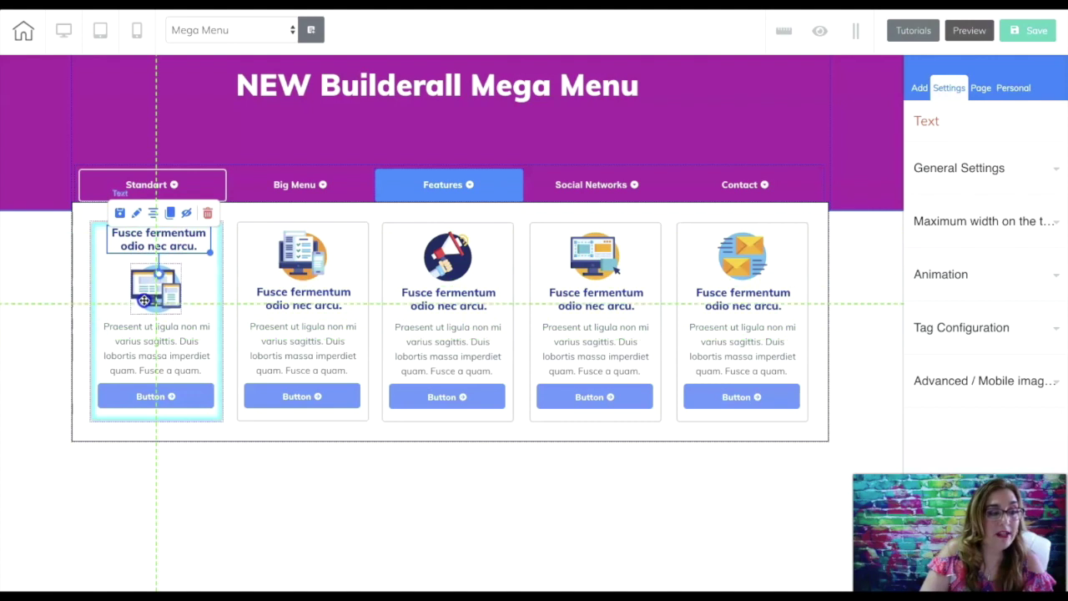
drag(152, 341, 150, 347)
click(160, 348)
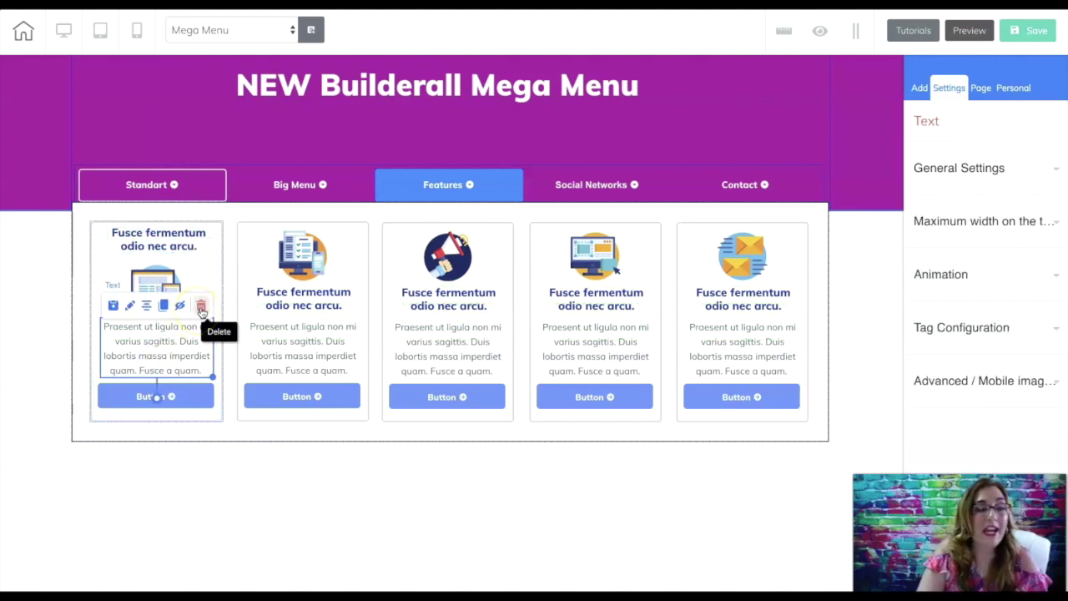
click(201, 308)
click(607, 322)
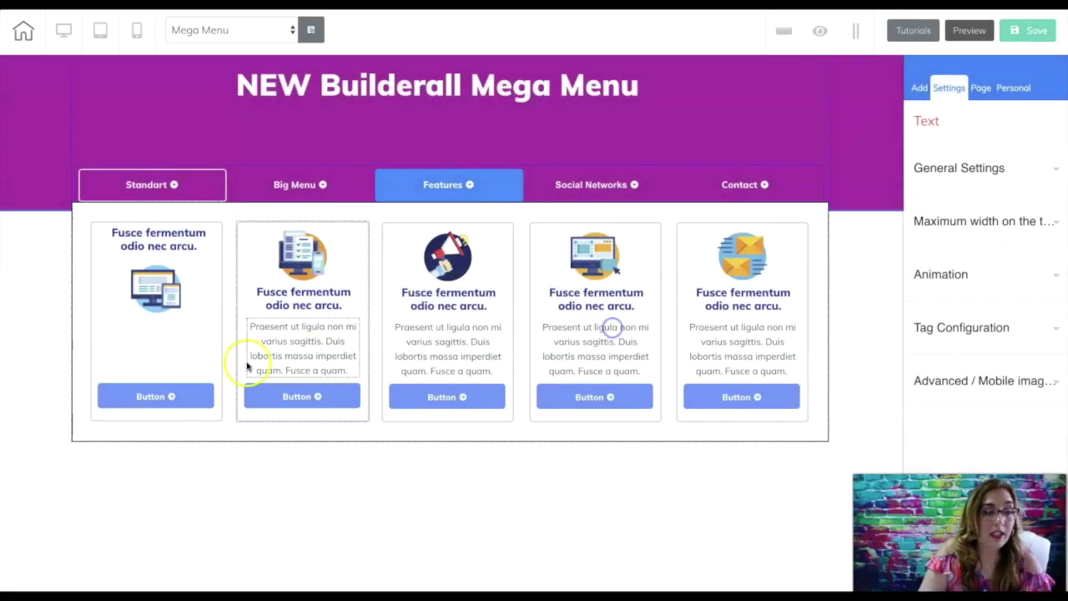
Step: Select the first card's image and show its General Settings
drag(151, 297, 128, 294)
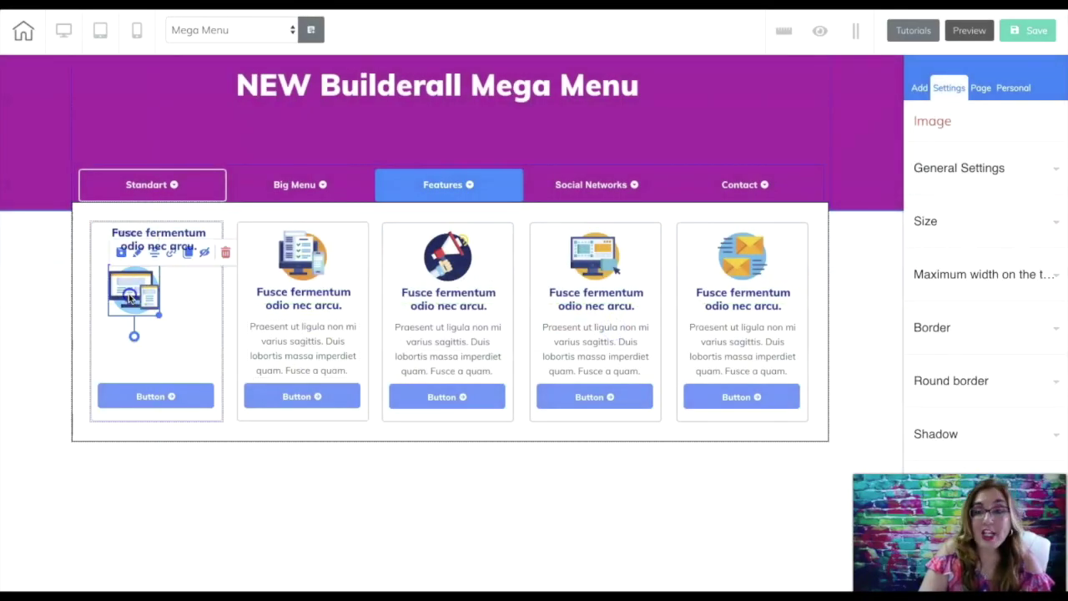
click(966, 169)
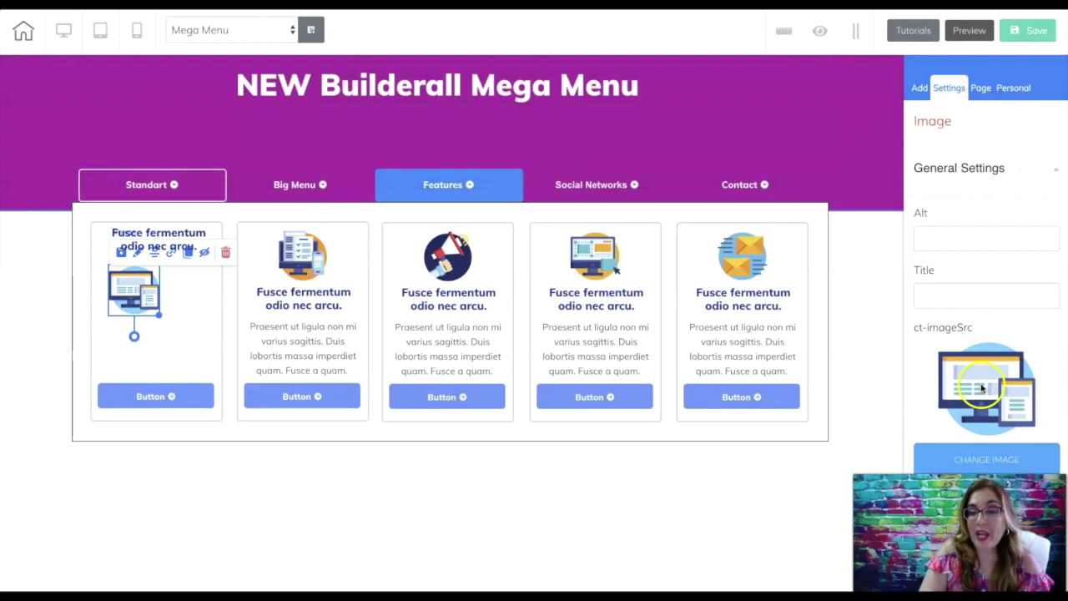
scroll(982, 388, down, 1)
Step: Replace the first card's illustration with the laptop mockup picture from User files
click(985, 394)
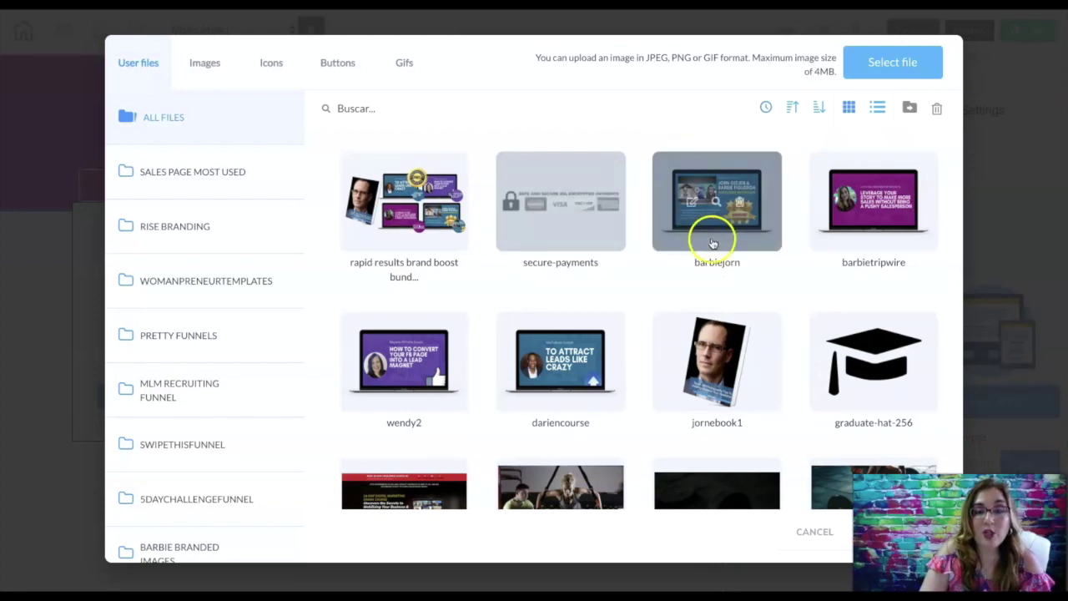
scroll(699, 238, down, 2)
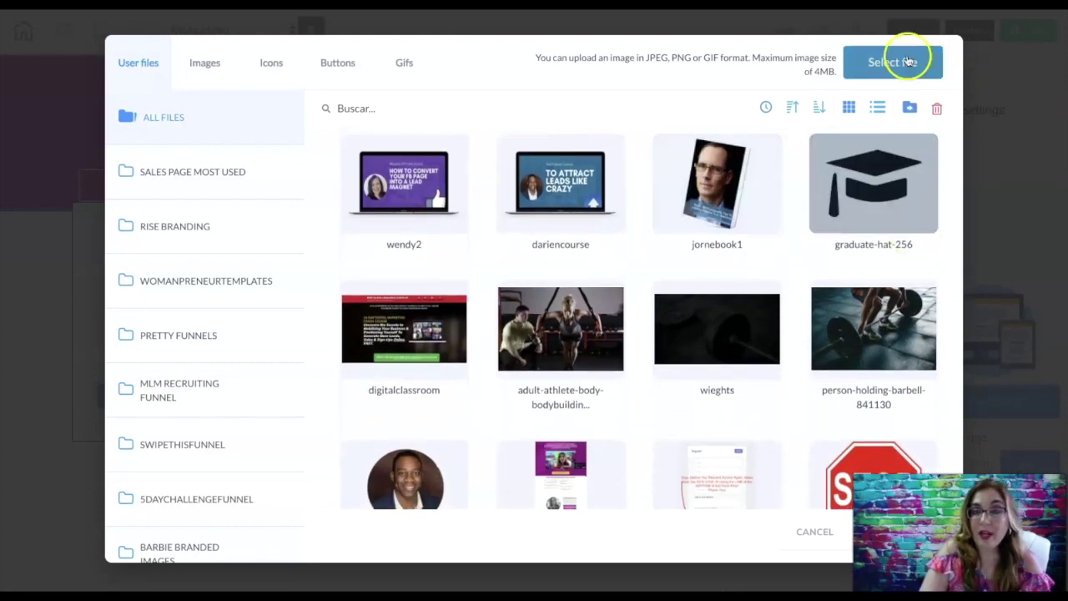
scroll(885, 318, down, 3)
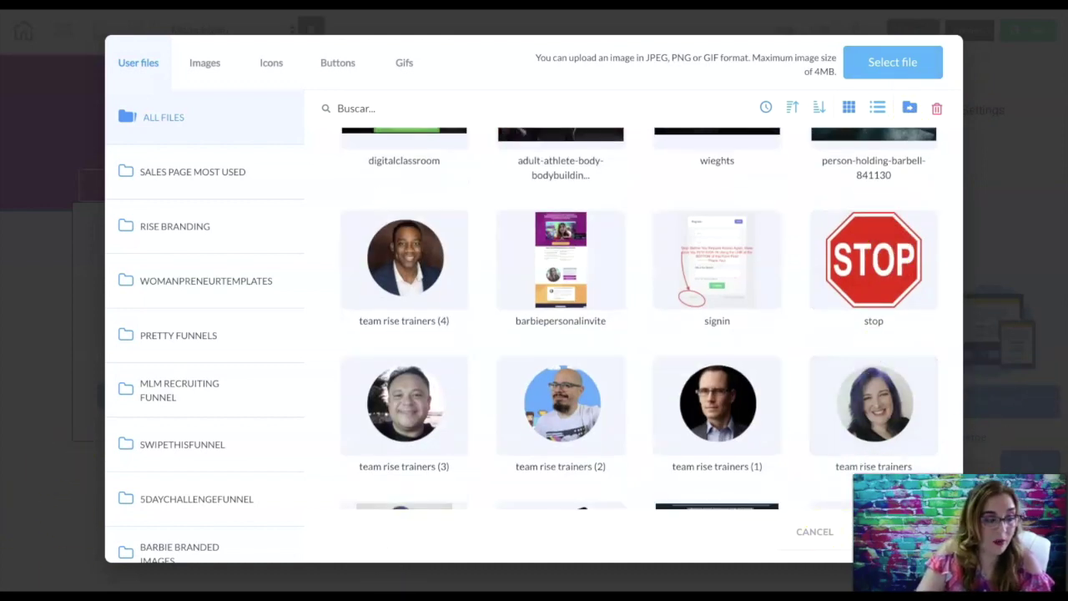
click(926, 532)
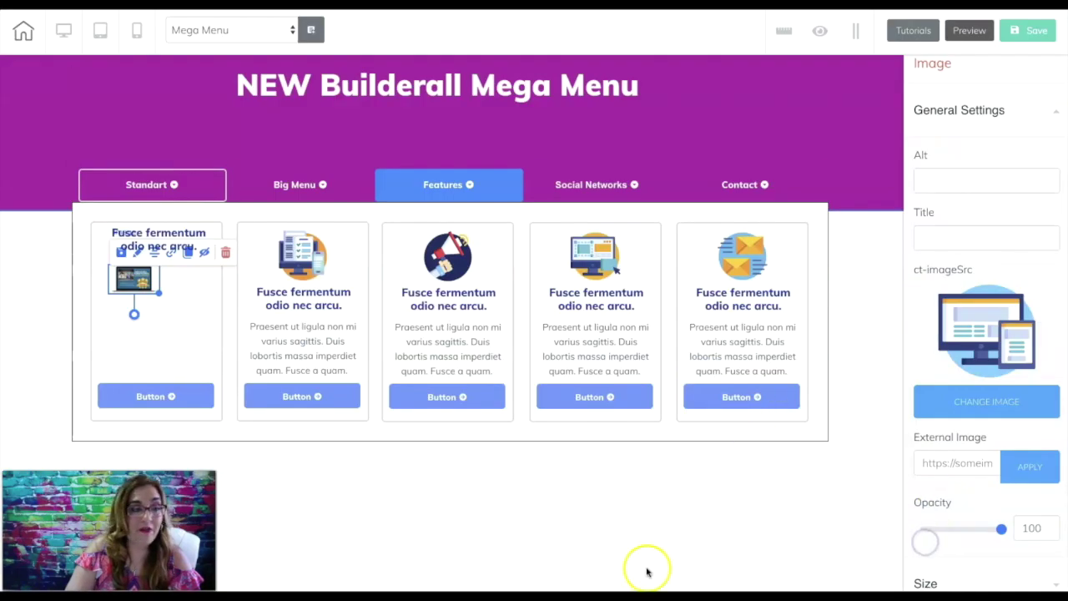
Step: Enlarge the first card's new laptop image and adjust its content box
drag(159, 292, 215, 375)
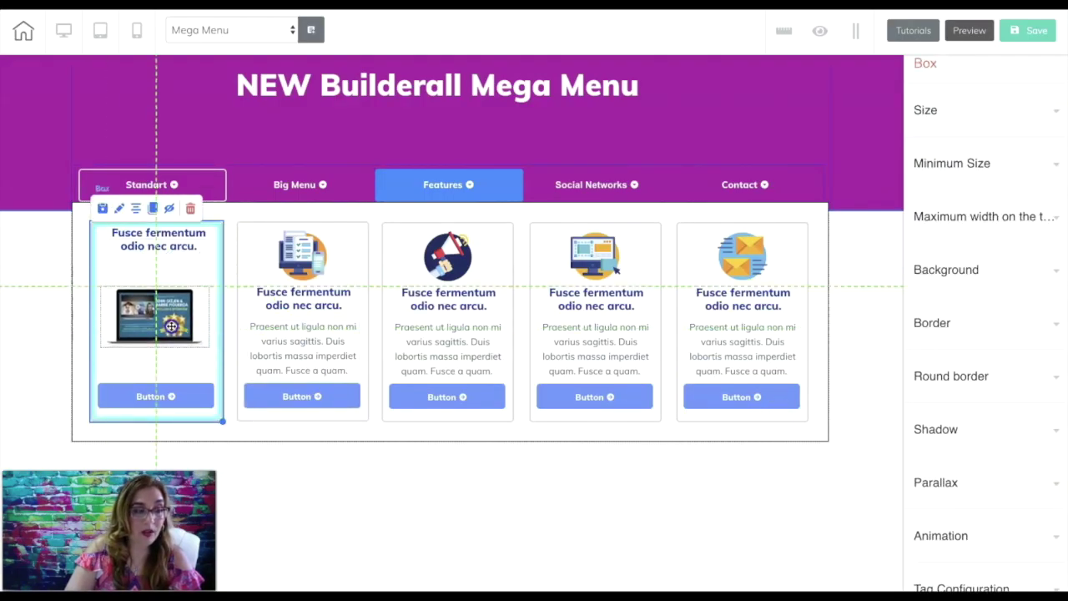
click(215, 359)
drag(215, 359, 180, 334)
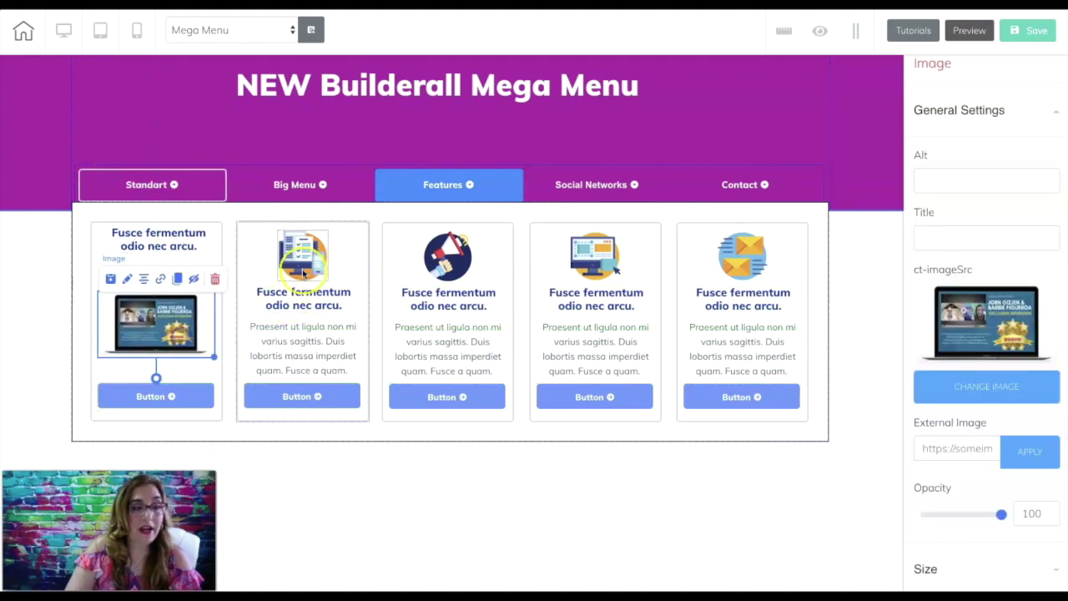
Step: Move the second card's image below its title and swap in the 'To Attract Leads' laptop image
drag(305, 262, 296, 242)
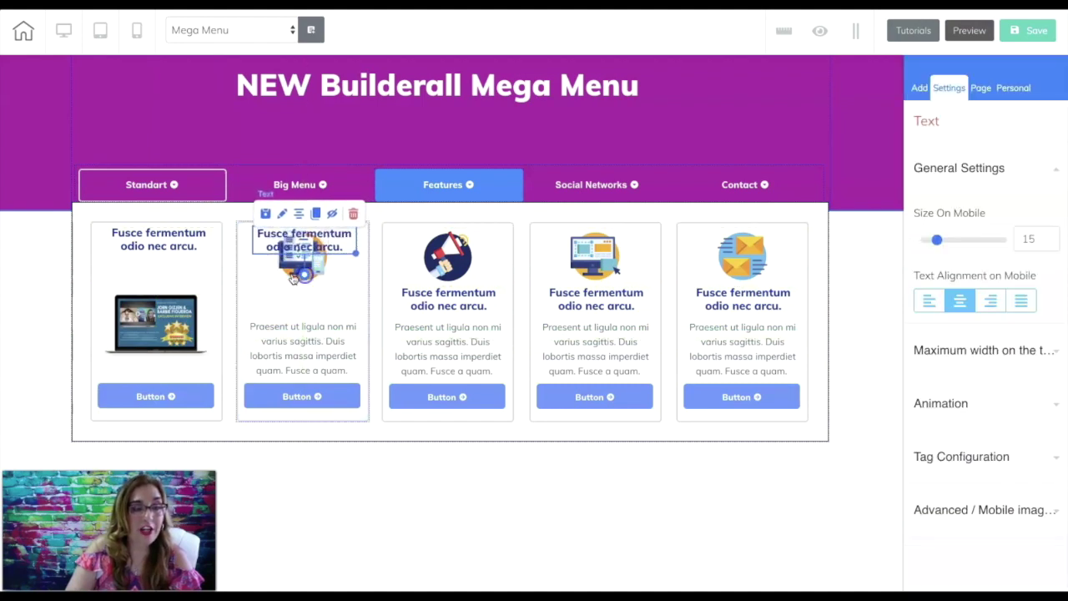
drag(290, 269, 298, 298)
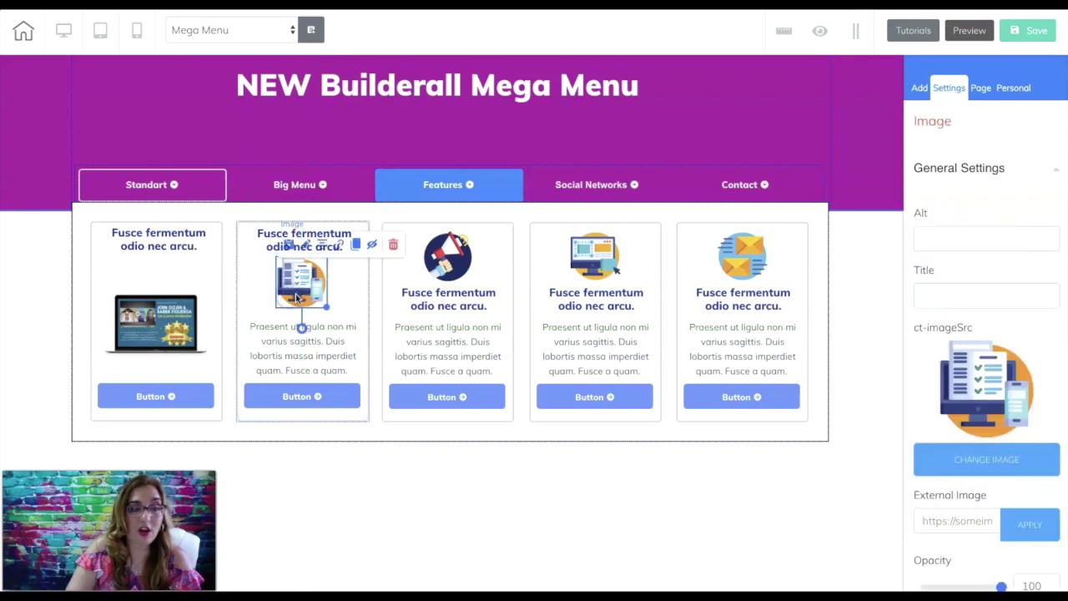
click(981, 459)
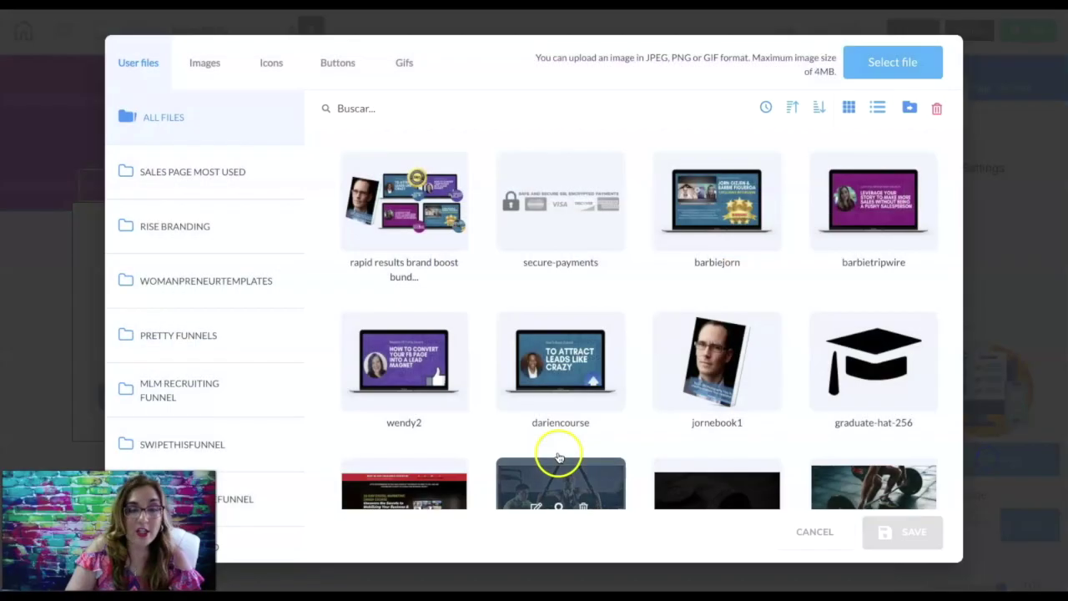
click(557, 393)
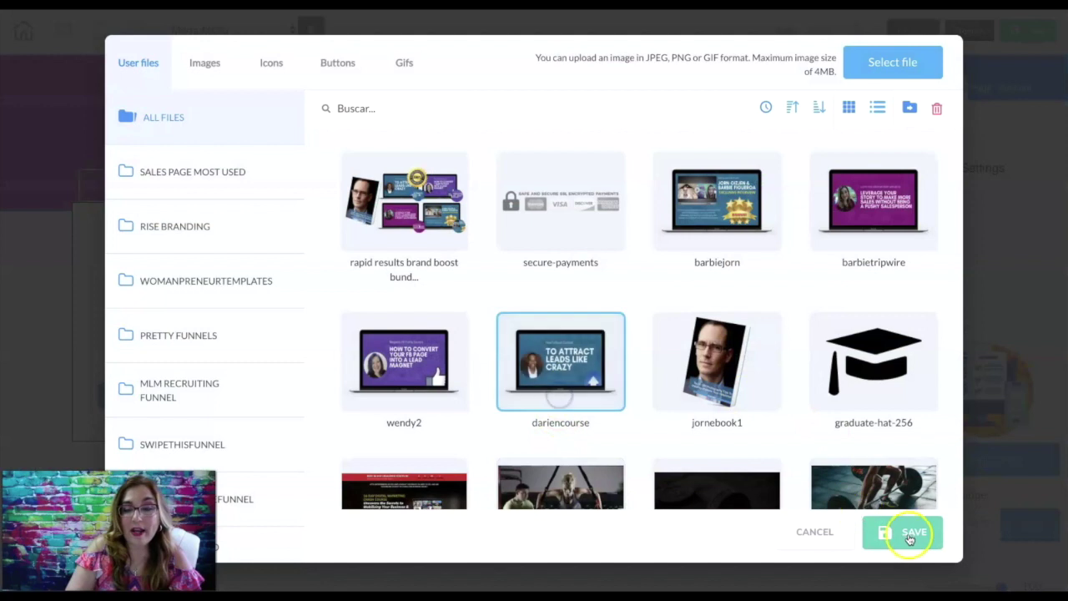
click(906, 532)
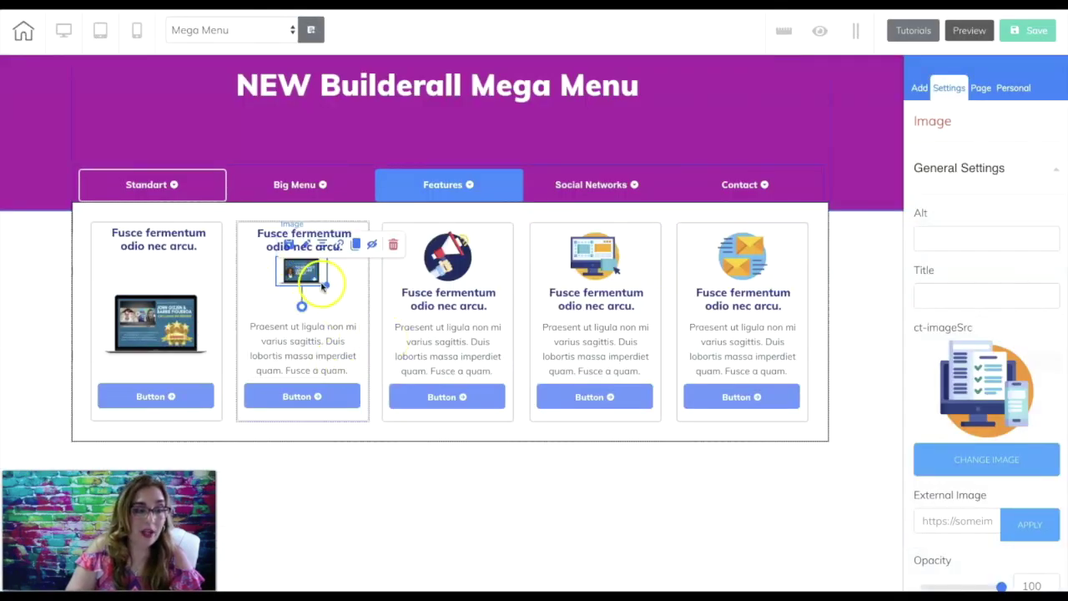
Step: Enlarge and centre the second card's image, then delete its paragraph
mouse_move(326, 285)
mouse_down()
mouse_move(382, 329)
mouse_move(321, 300)
mouse_up()
click(297, 252)
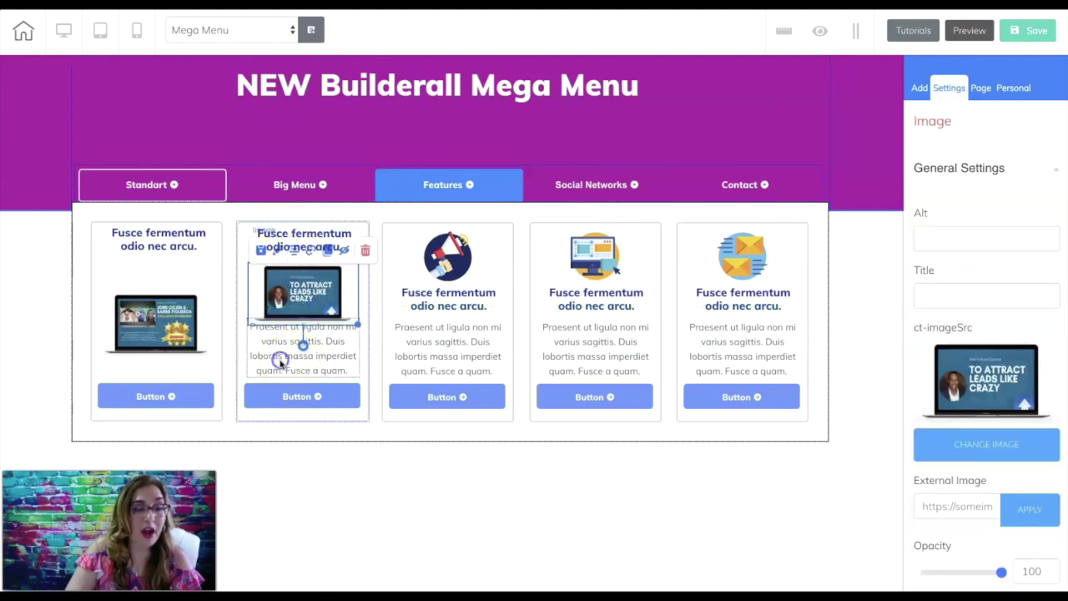
click(280, 361)
click(351, 311)
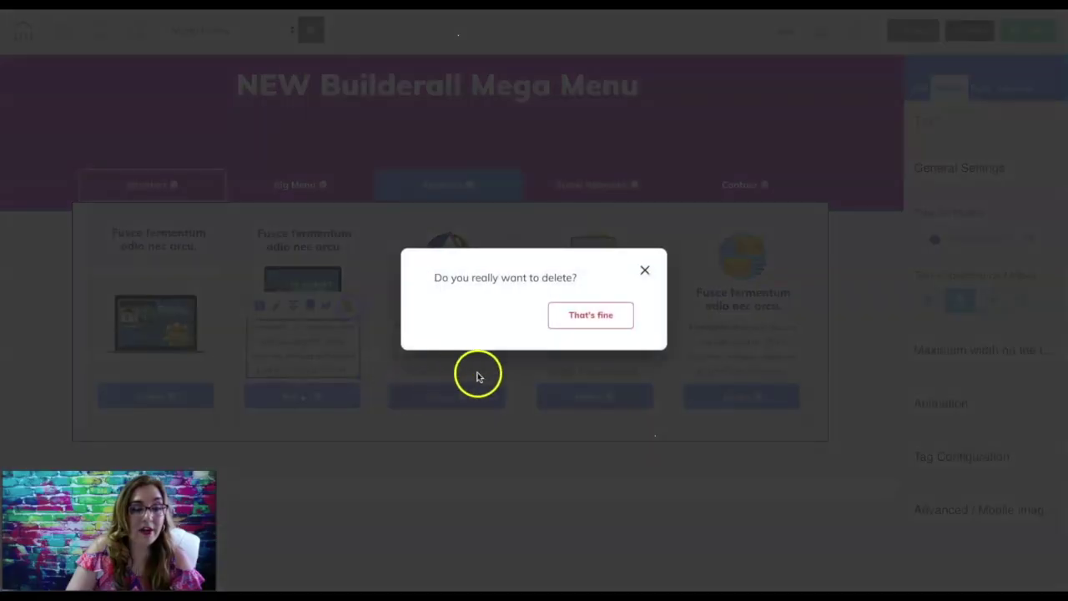
click(592, 314)
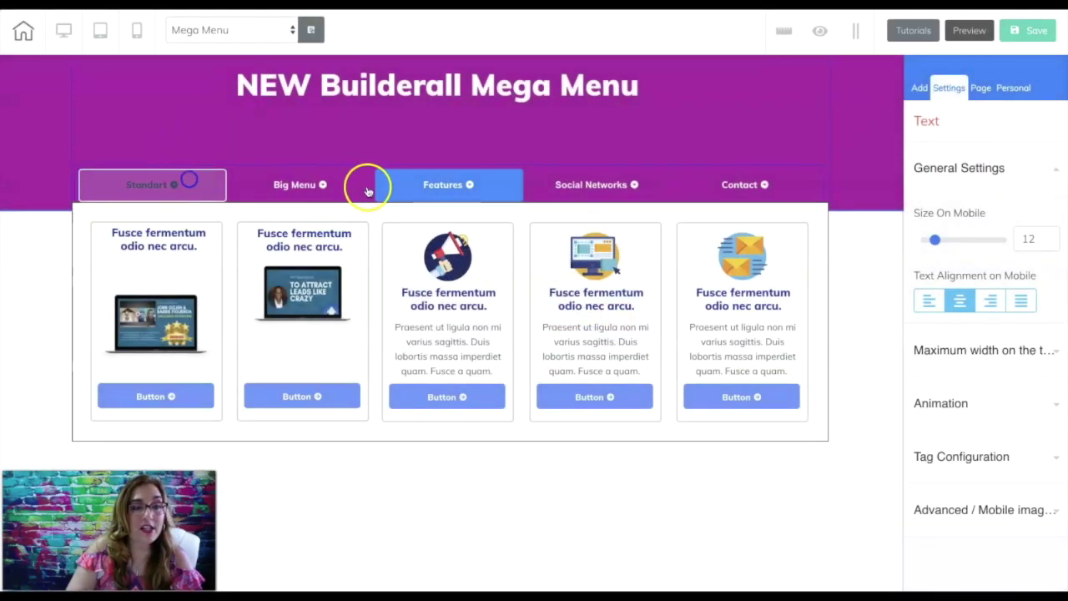
Step: Relabel the Features menu tab's headline from 'Features' to 'Courses'
click(402, 187)
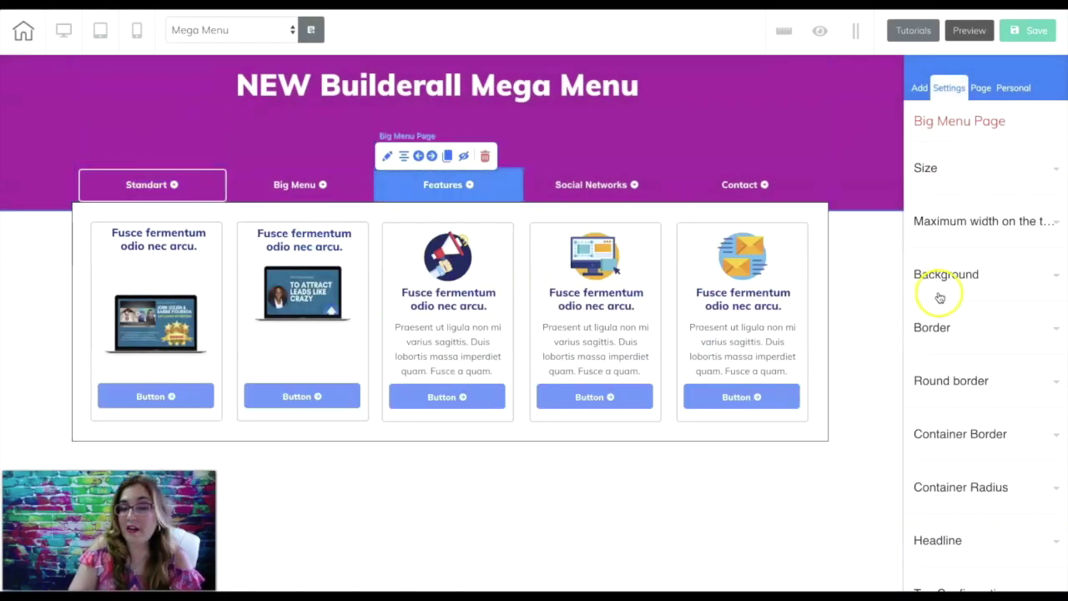
scroll(934, 292, down, 1)
click(943, 457)
scroll(949, 456, down, 1)
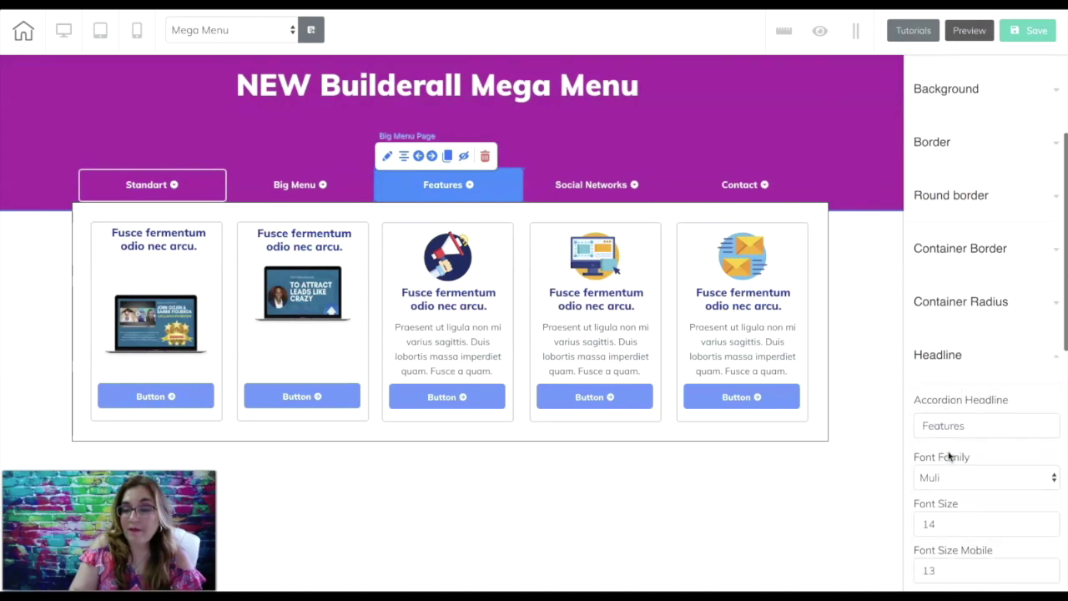
drag(970, 426, 919, 423)
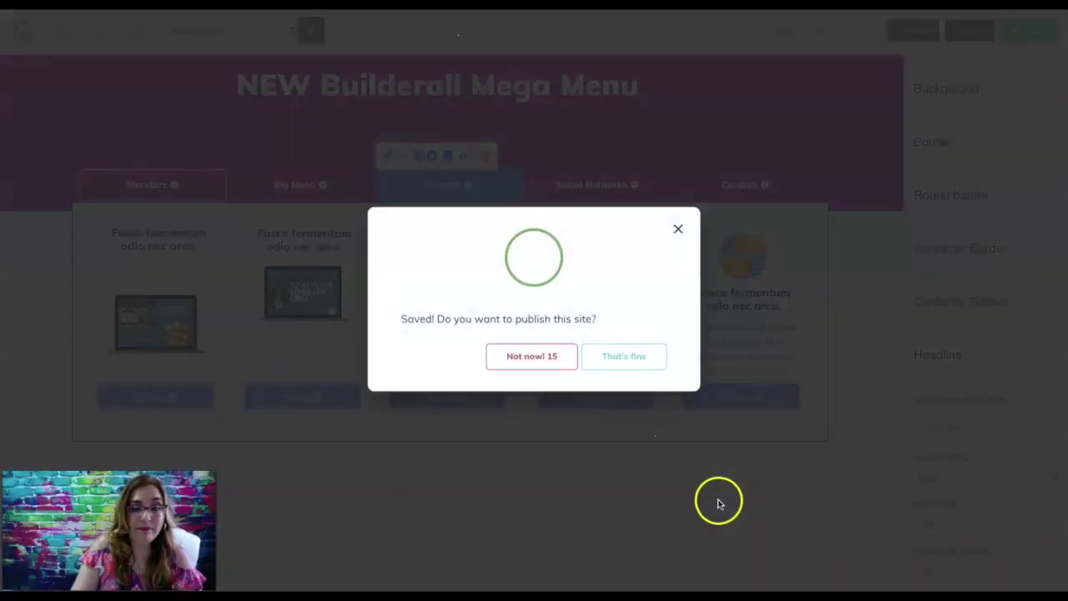
Step: Publish the saved site, then enlarge the second card's image slightly
click(653, 363)
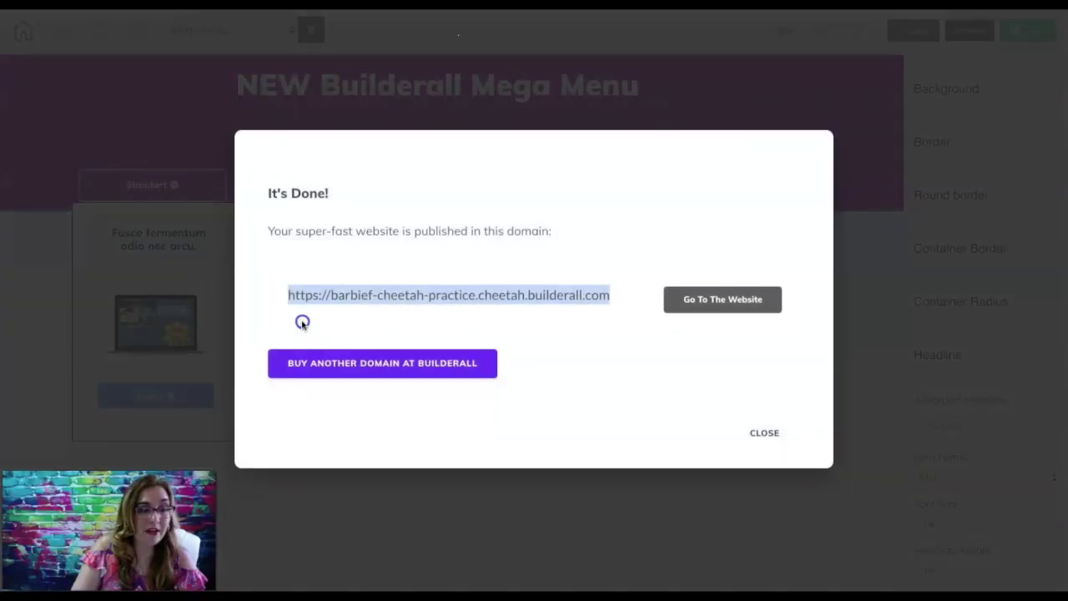
click(767, 423)
click(324, 304)
drag(324, 303, 322, 317)
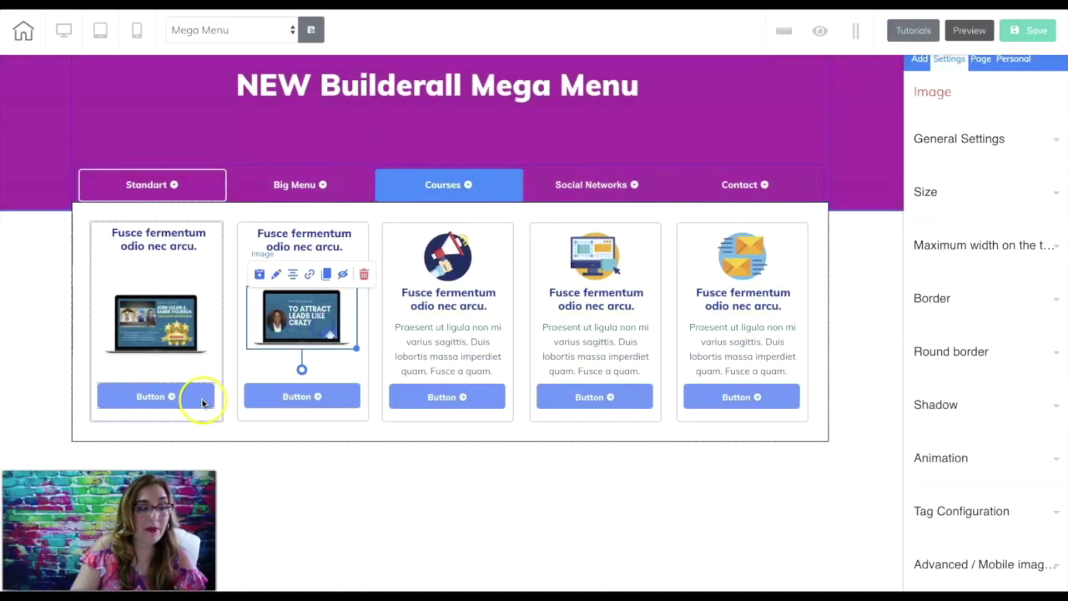
Step: Give the first card's button the label 'Shop Now' and an orange background
click(202, 403)
drag(987, 320, 917, 320)
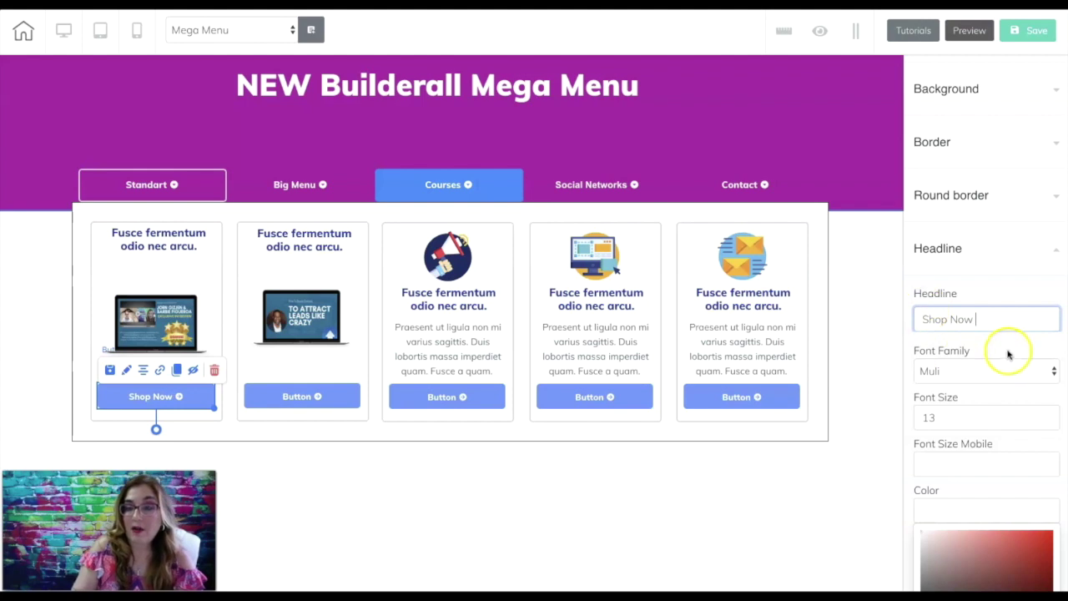
scroll(1007, 353, down, 2)
scroll(999, 217, up, 3)
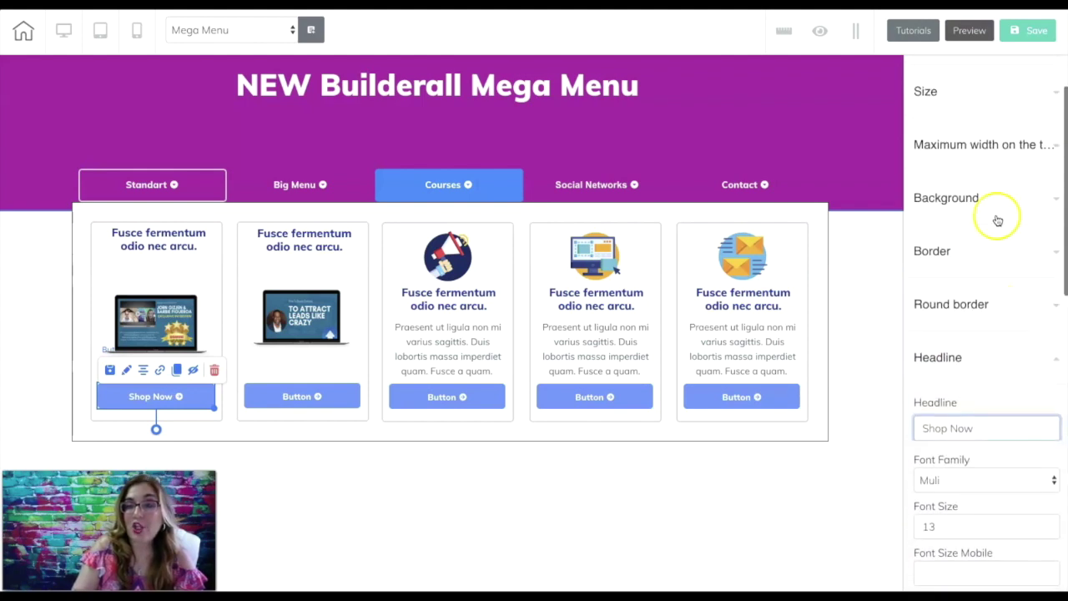
click(954, 199)
click(1012, 499)
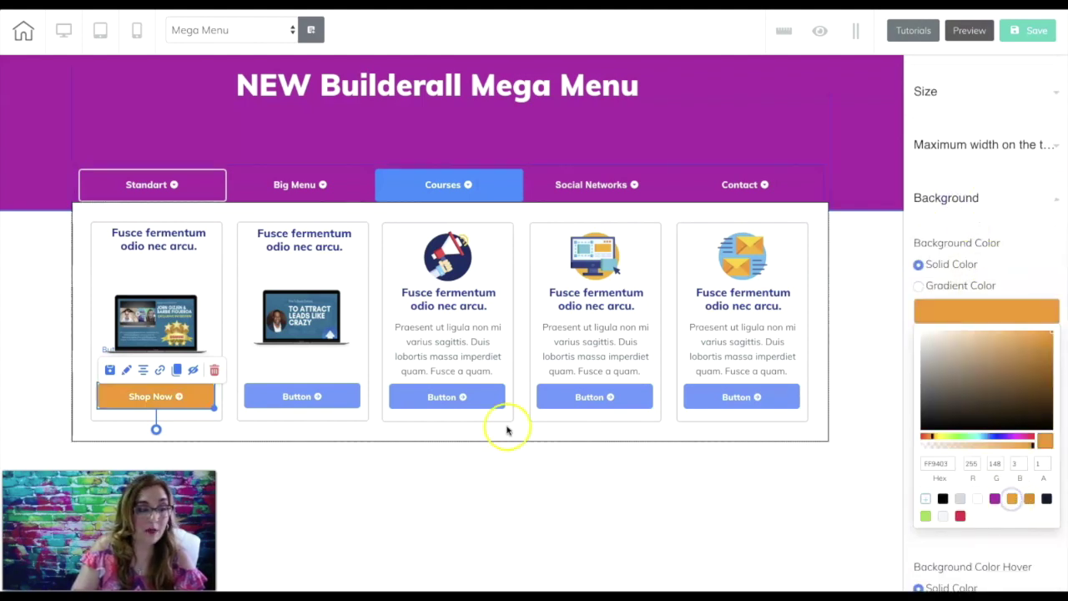
Step: Make the second card's button orange and start relabelling it 'Shop Now'
click(349, 399)
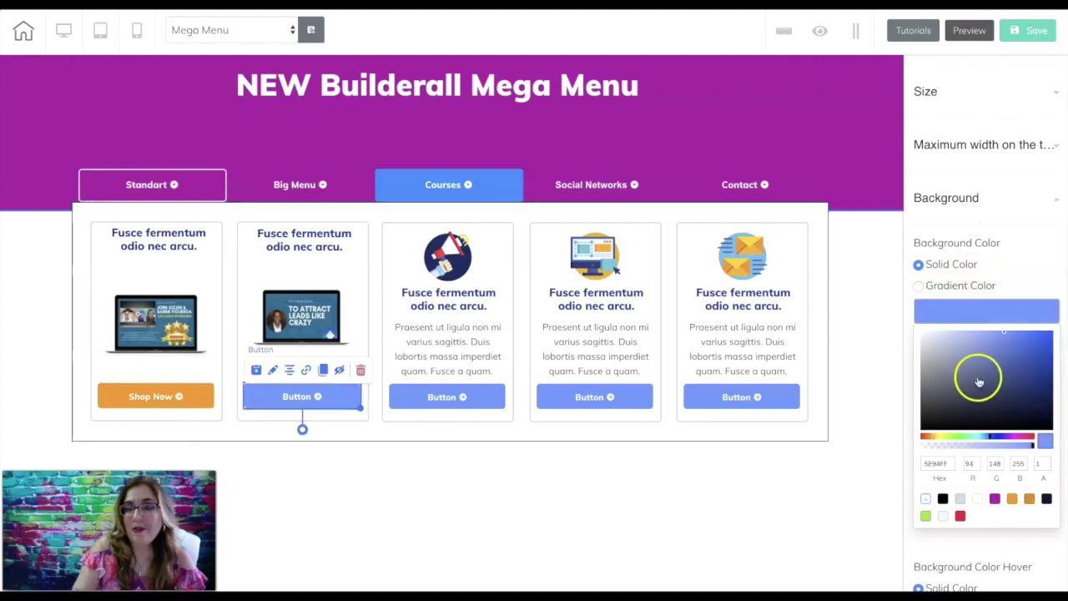
click(1011, 499)
scroll(983, 277, down, 5)
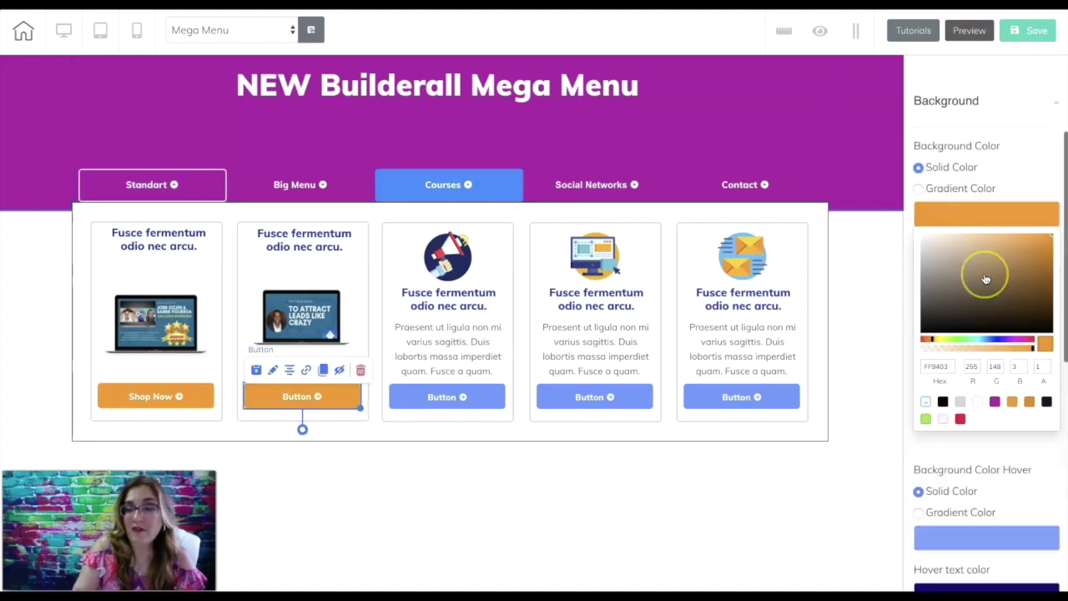
scroll(983, 280, down, 3)
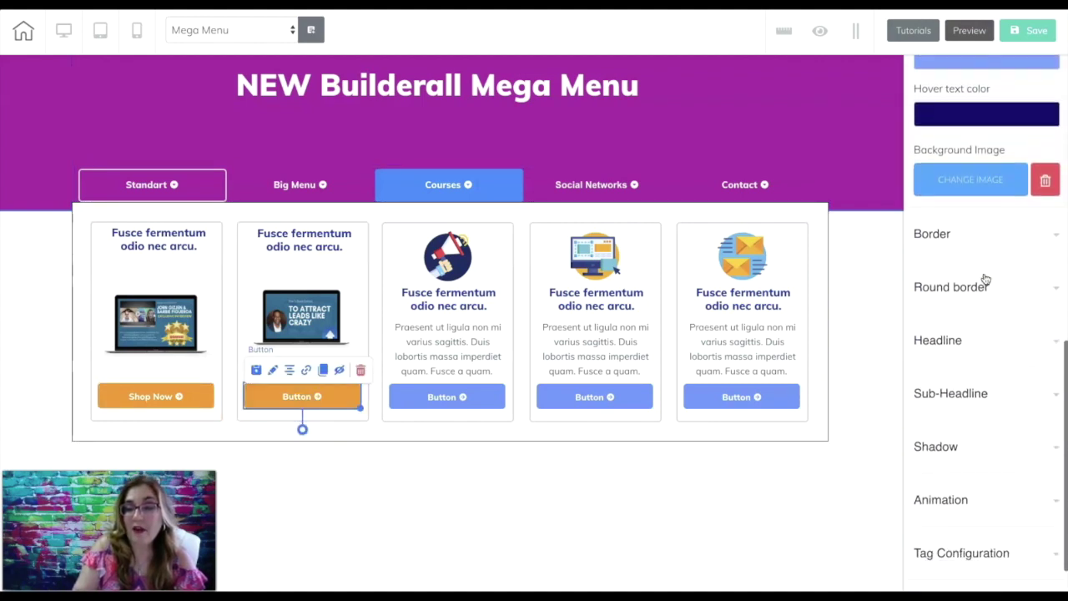
click(964, 335)
scroll(975, 335, up, 3)
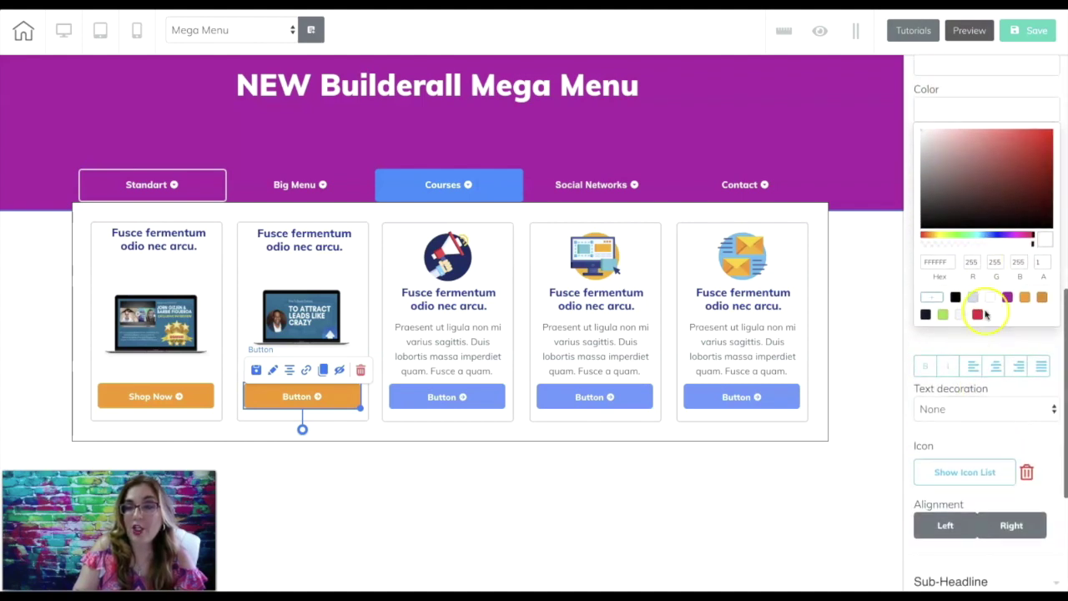
scroll(978, 138, up, 1)
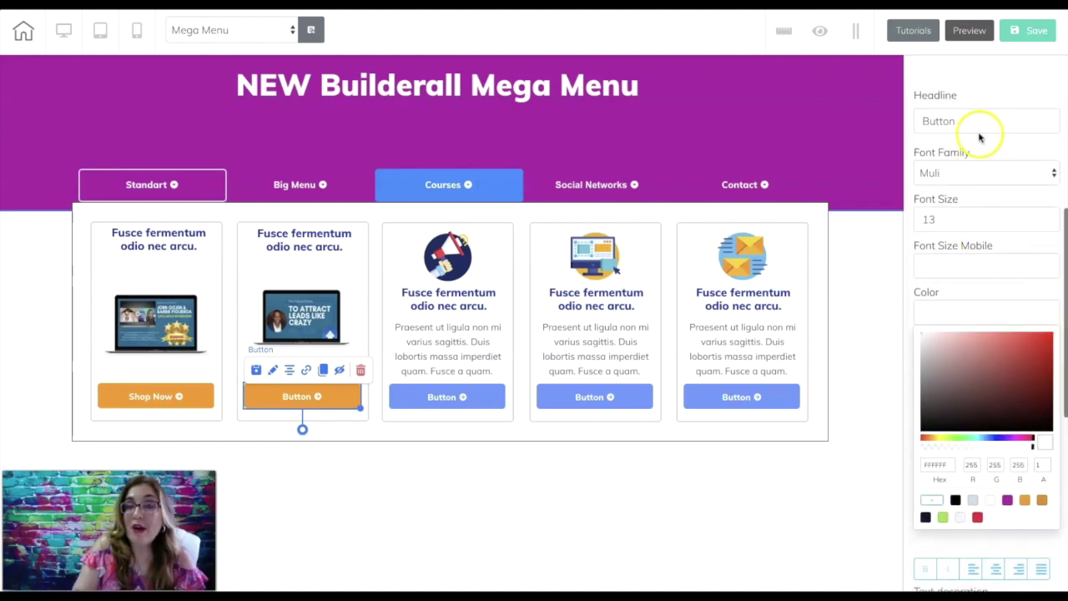
drag(976, 160, 917, 159)
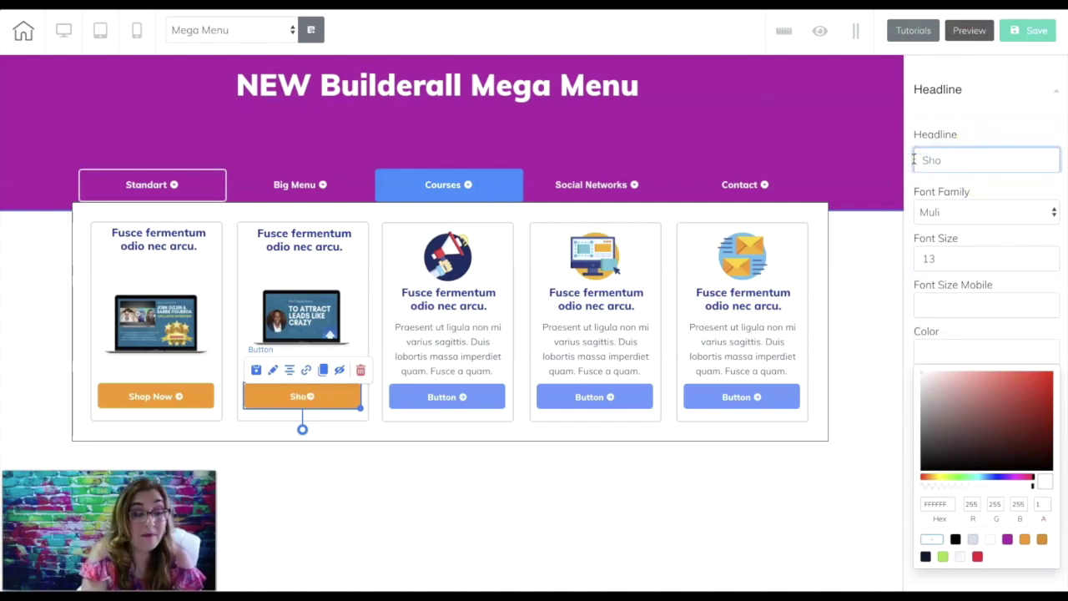
Step: Finish the second button's 'Shop Now' label, save the page and publish the site
click(741, 494)
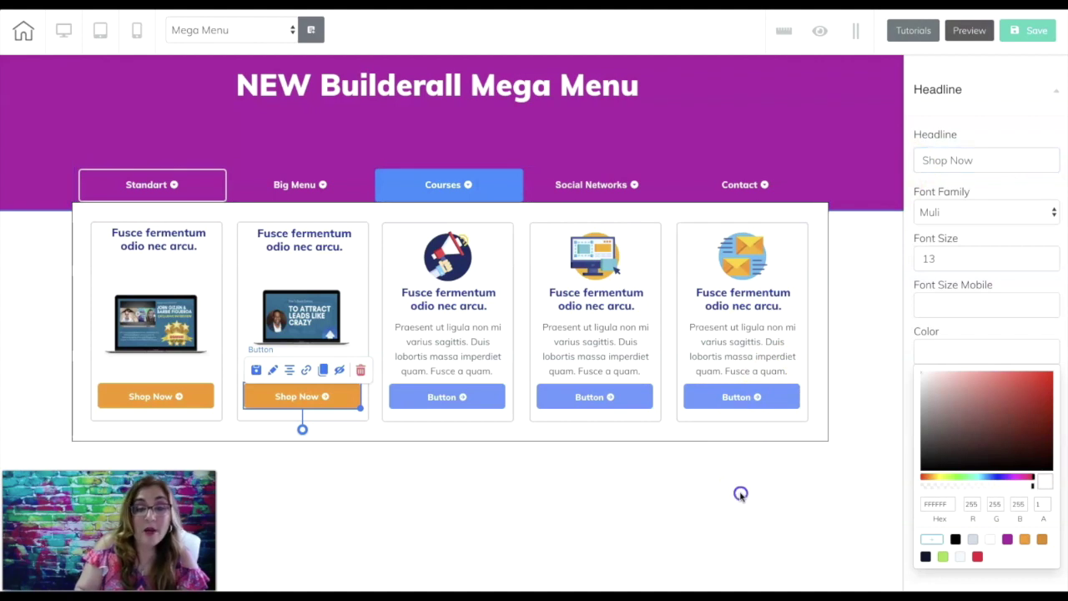
click(1022, 35)
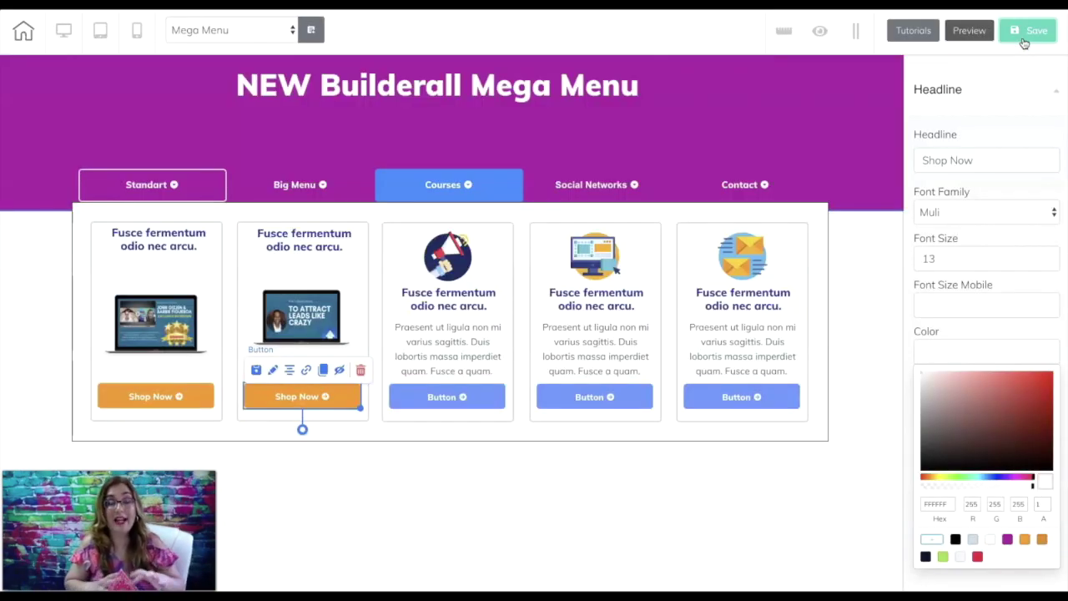
key(ctrl+s)
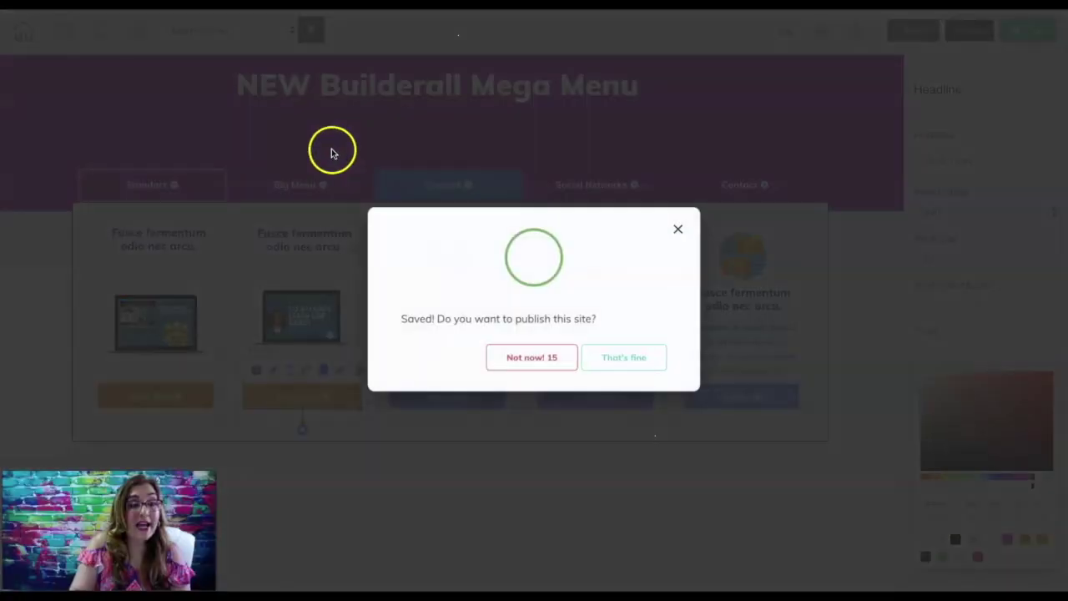
click(615, 358)
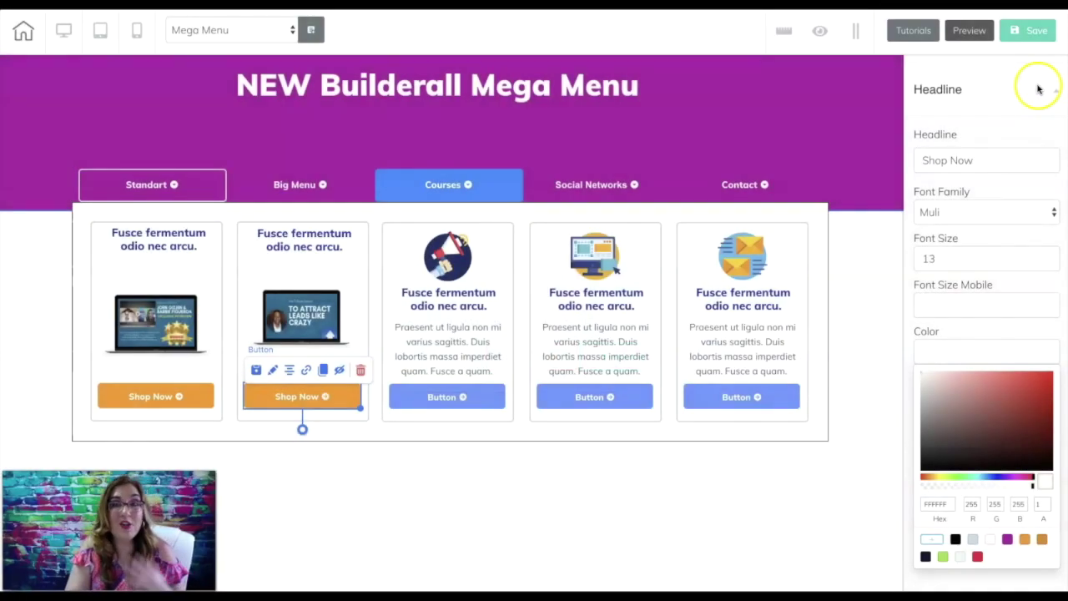
Step: Save the page again and confirm publishing the site a second time
click(1028, 30)
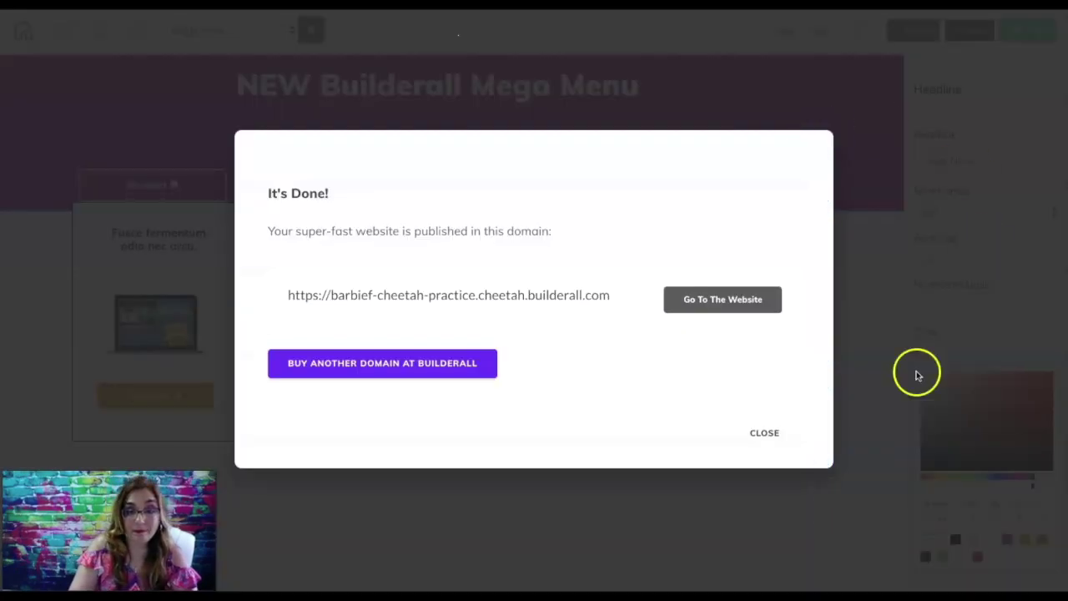
click(761, 434)
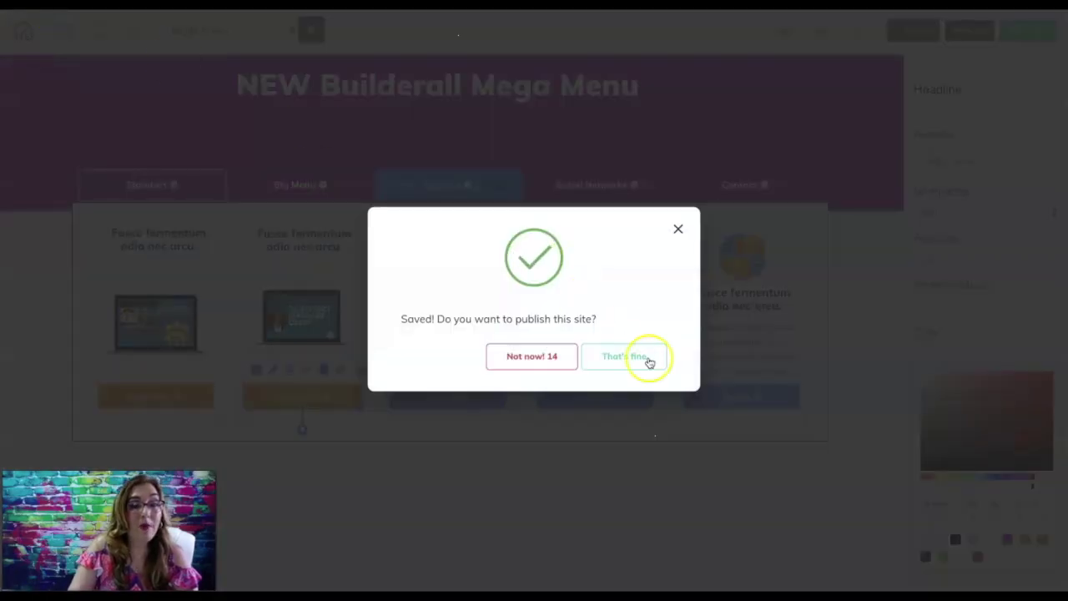
click(646, 361)
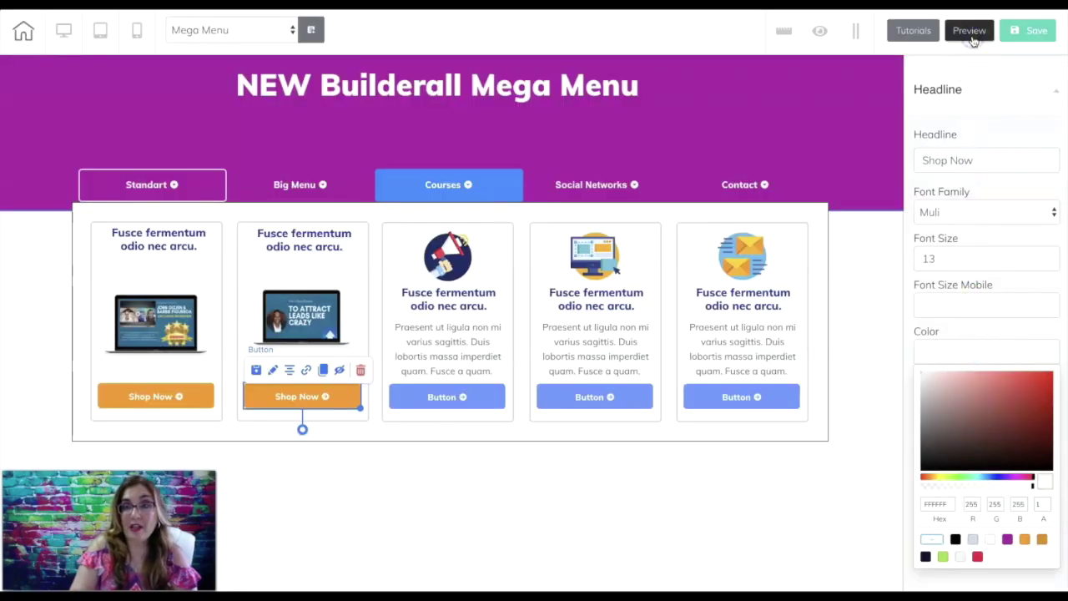
click(970, 33)
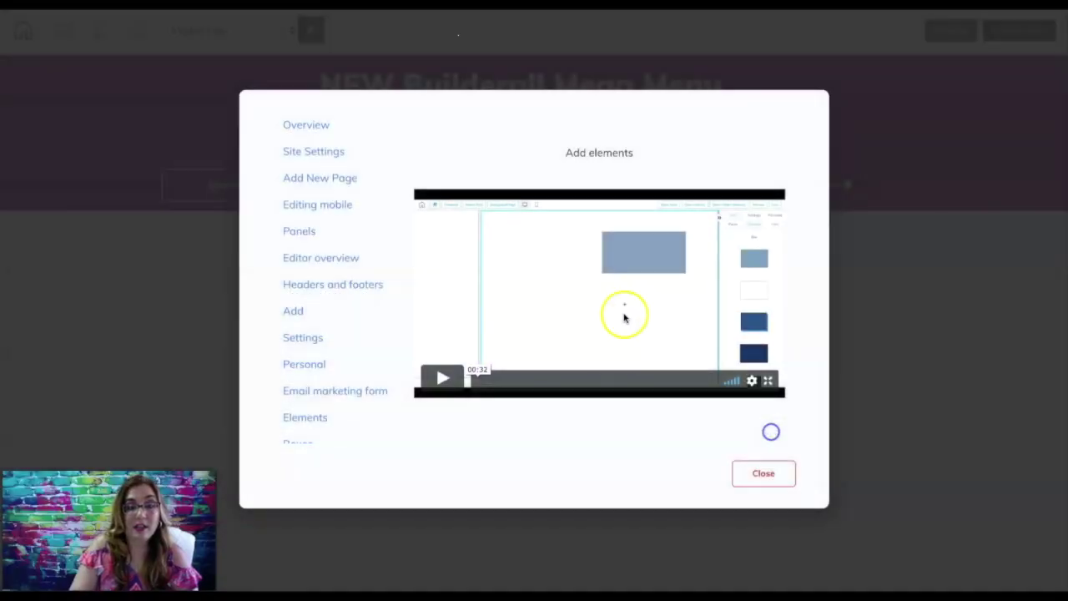
click(764, 472)
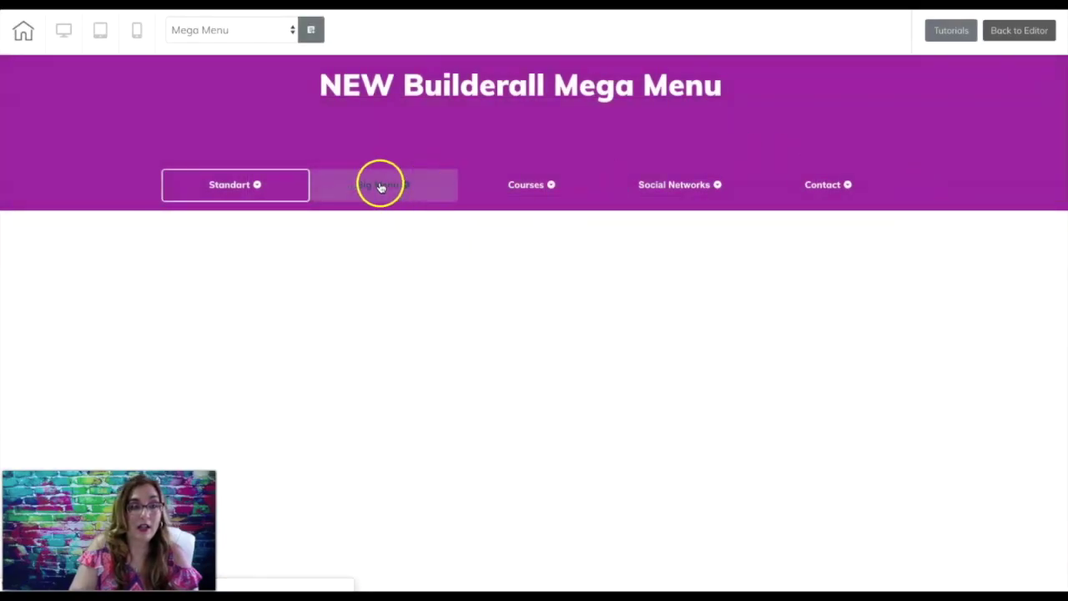
click(527, 190)
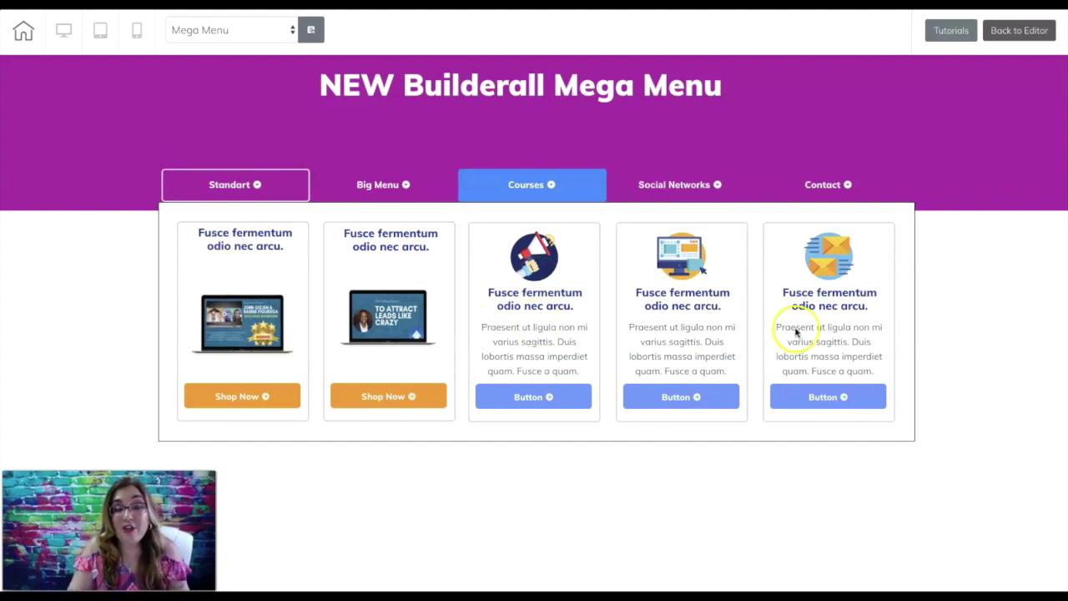
click(698, 188)
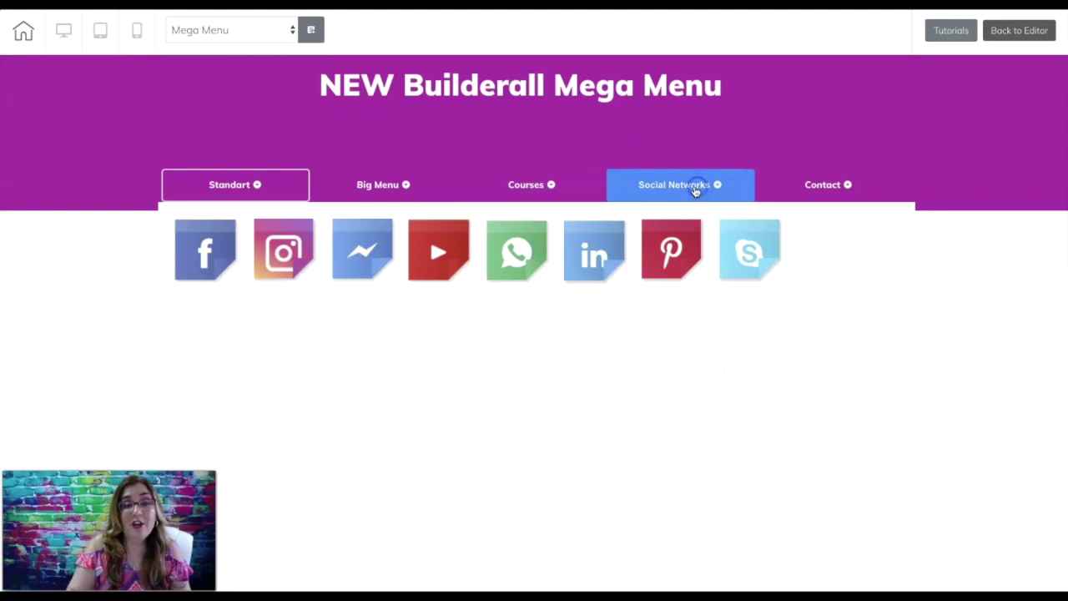
click(825, 187)
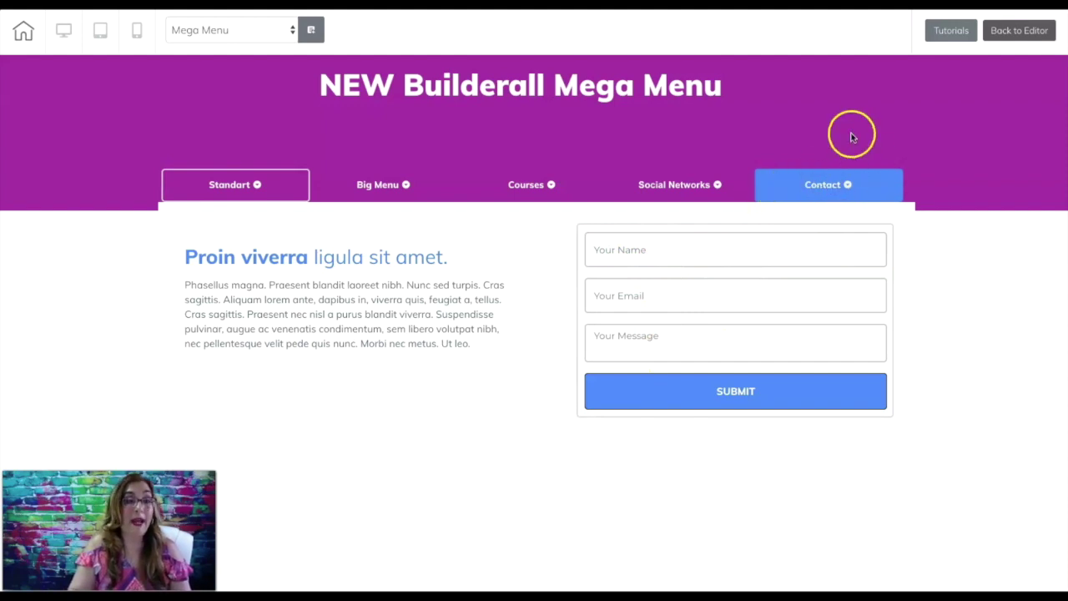
click(228, 185)
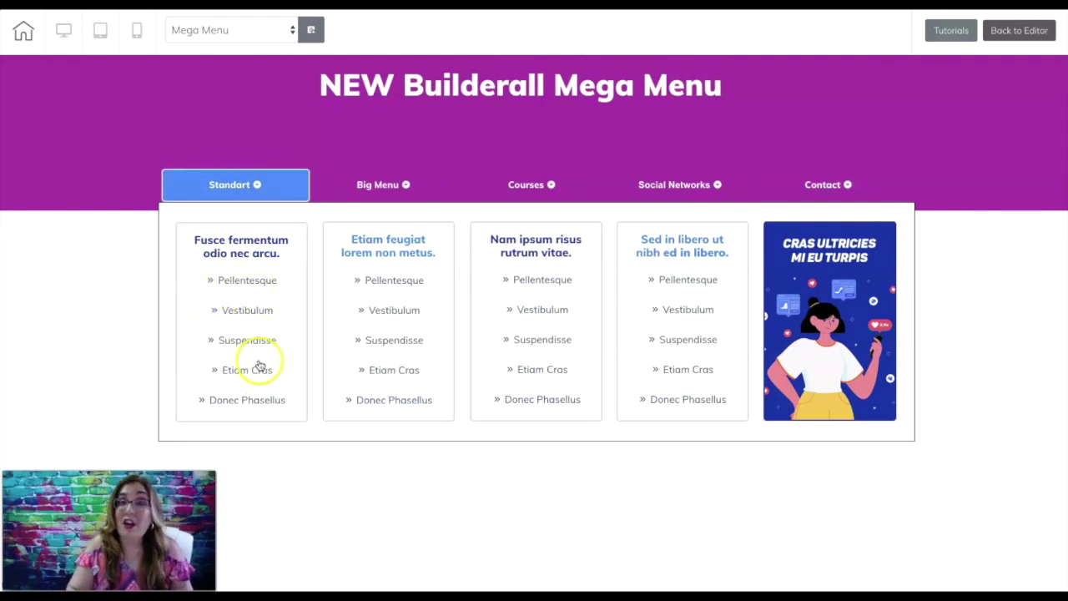
click(389, 187)
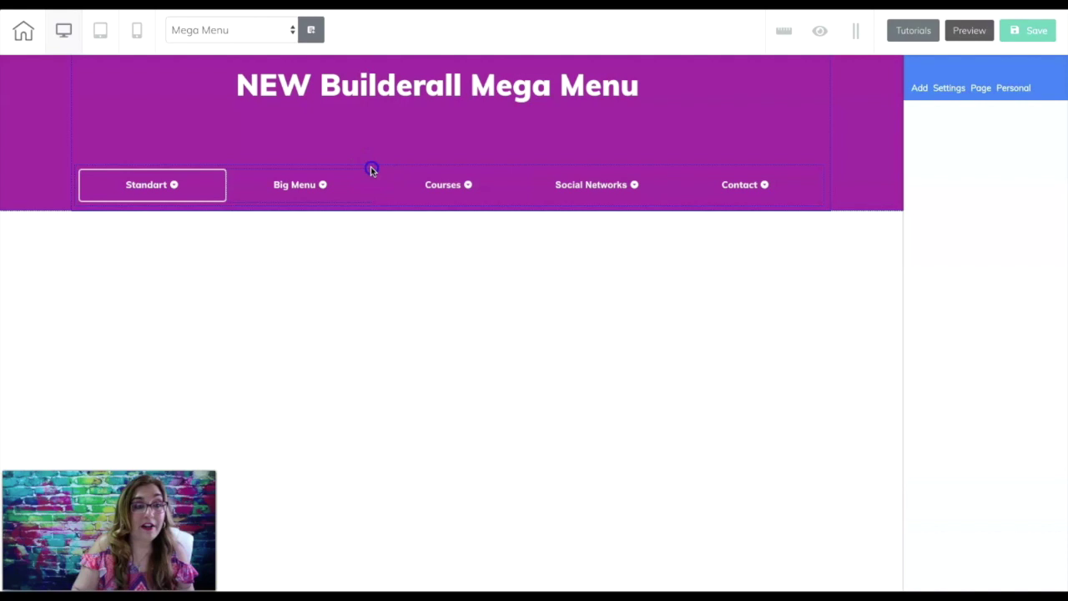
Step: Select the Big Menu's button tile and open the Courses tab dropdown with its laptop and icon cards
click(370, 170)
click(254, 279)
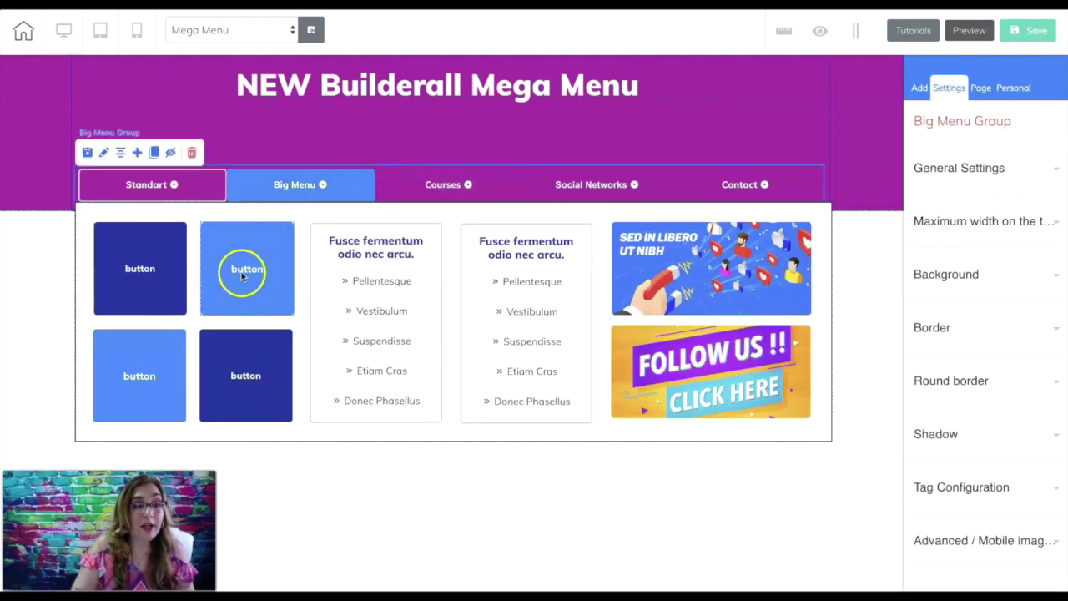
click(244, 270)
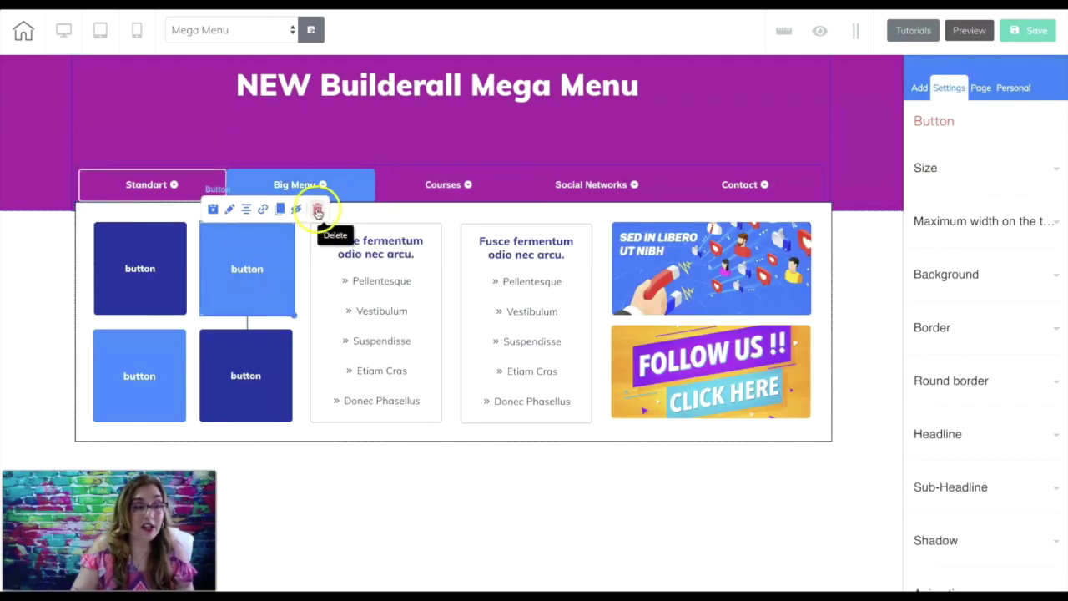
click(250, 305)
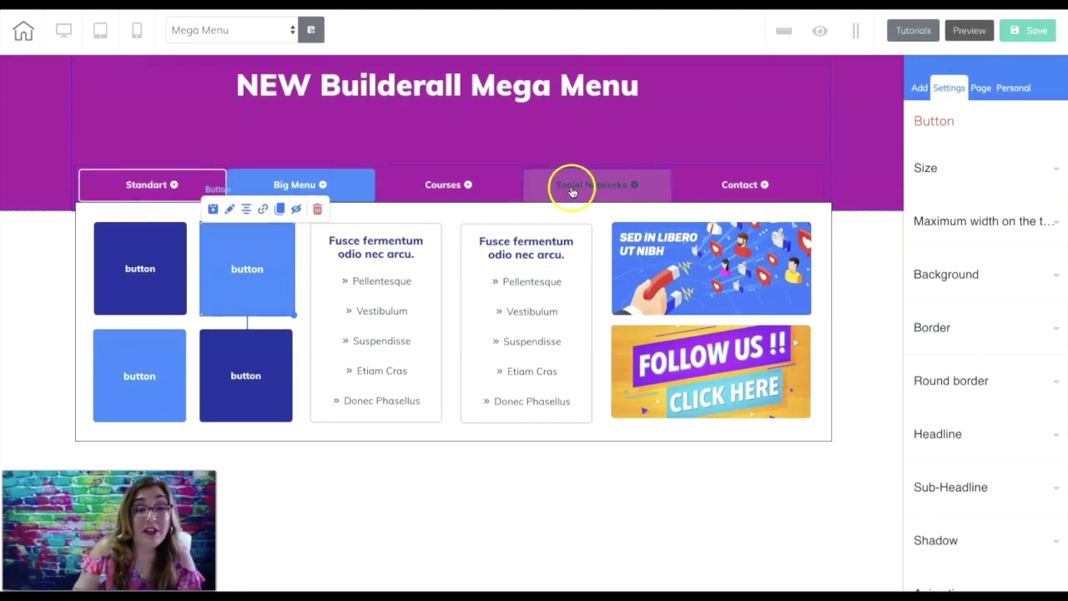
click(460, 185)
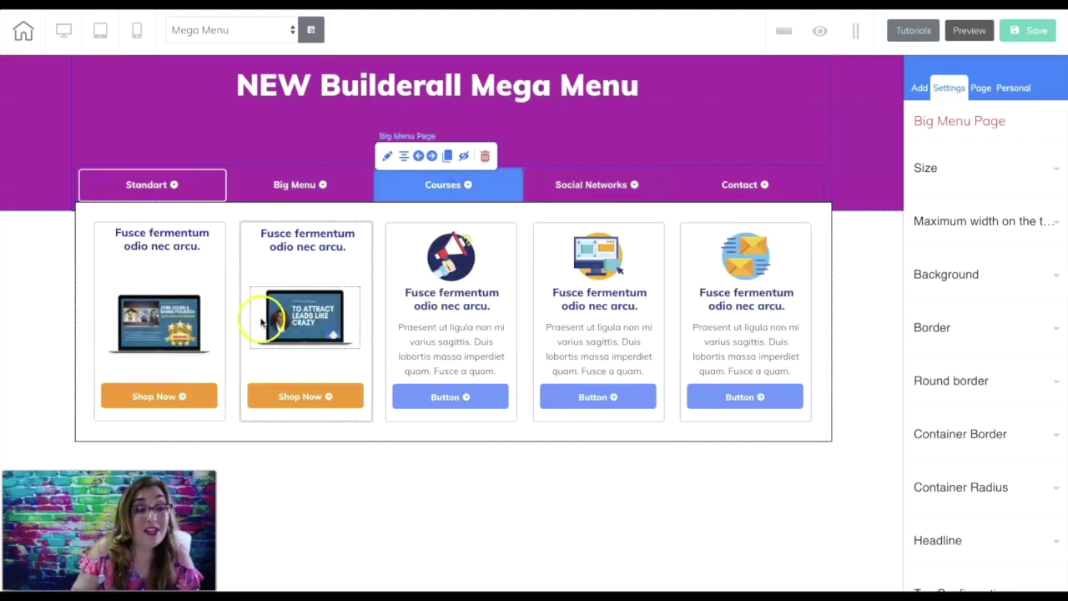